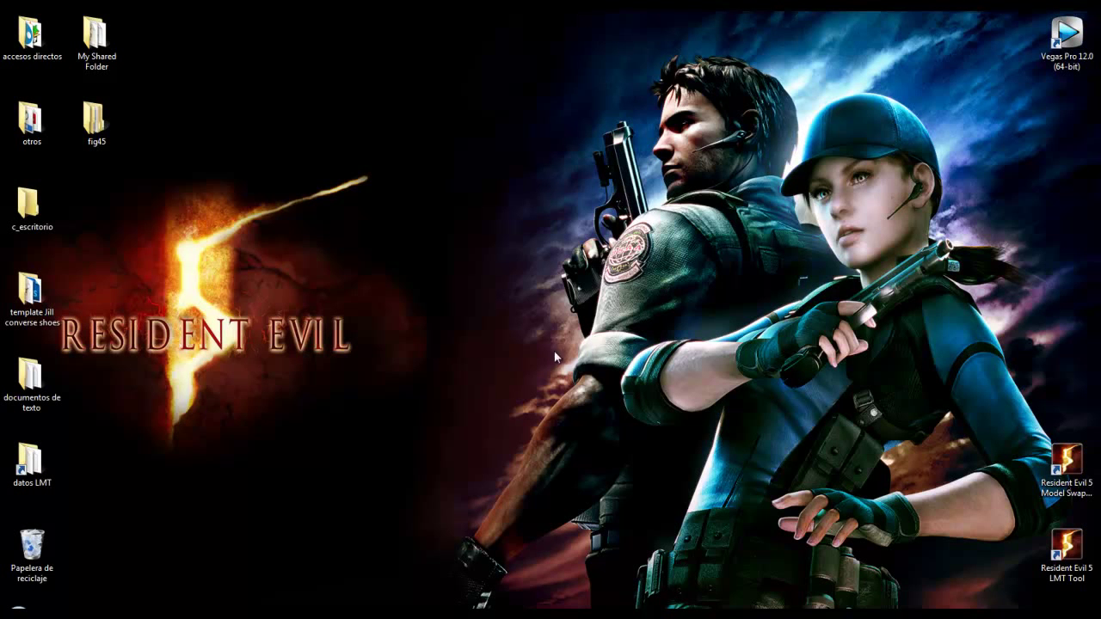
- Open pl0200_07Boots_BM.psd from the 'template Jill converse shoes' folder in Photoshop
double_click(48, 294)
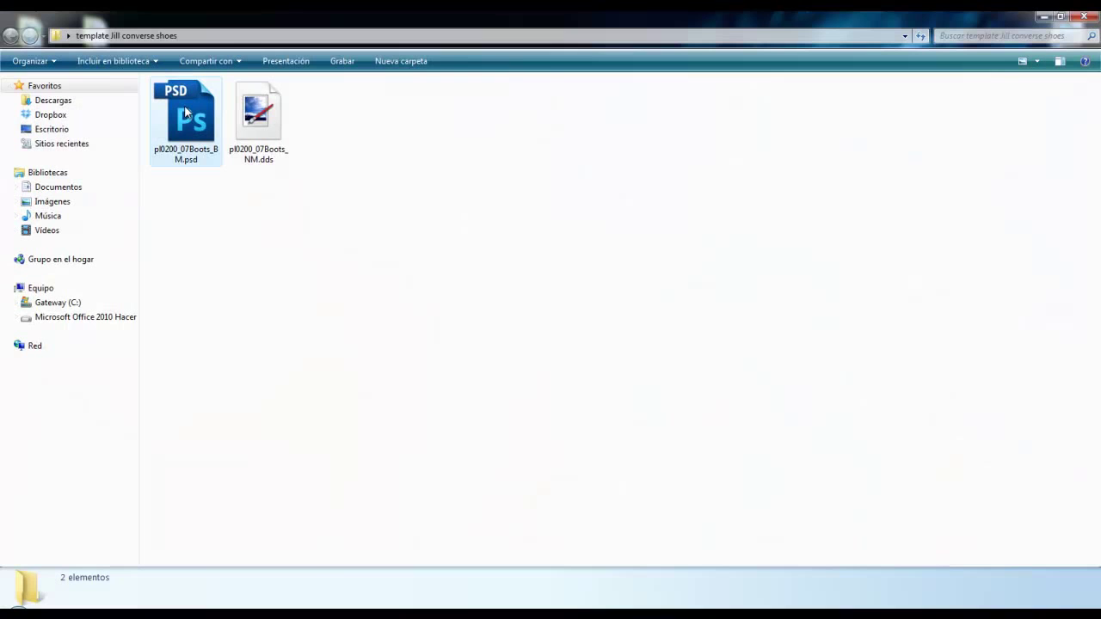
click(185, 112)
double_click(185, 112)
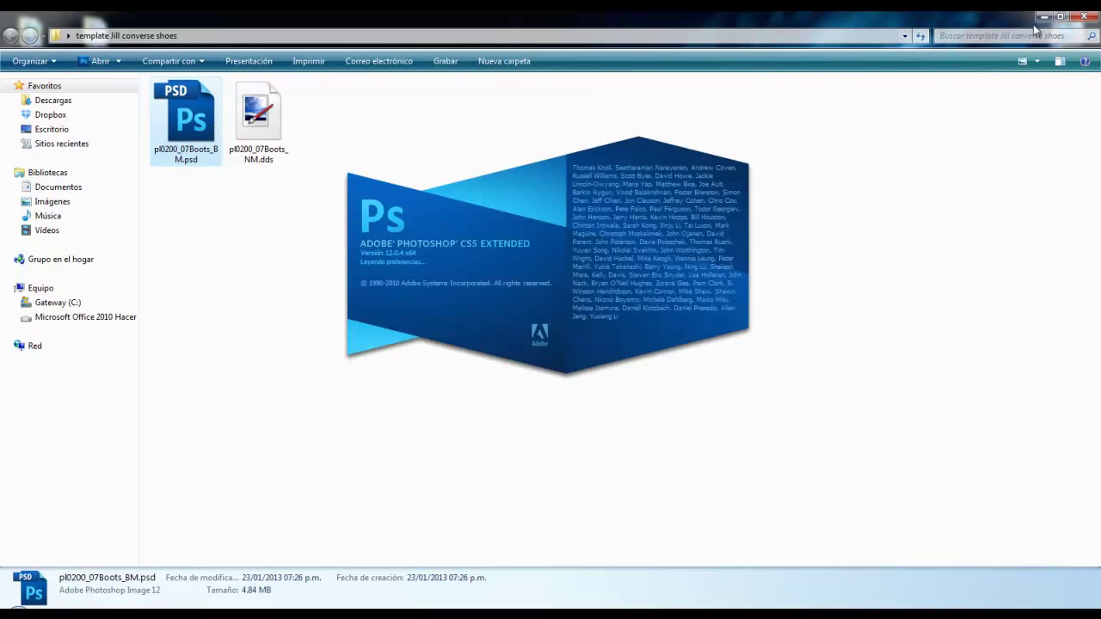
click(1043, 17)
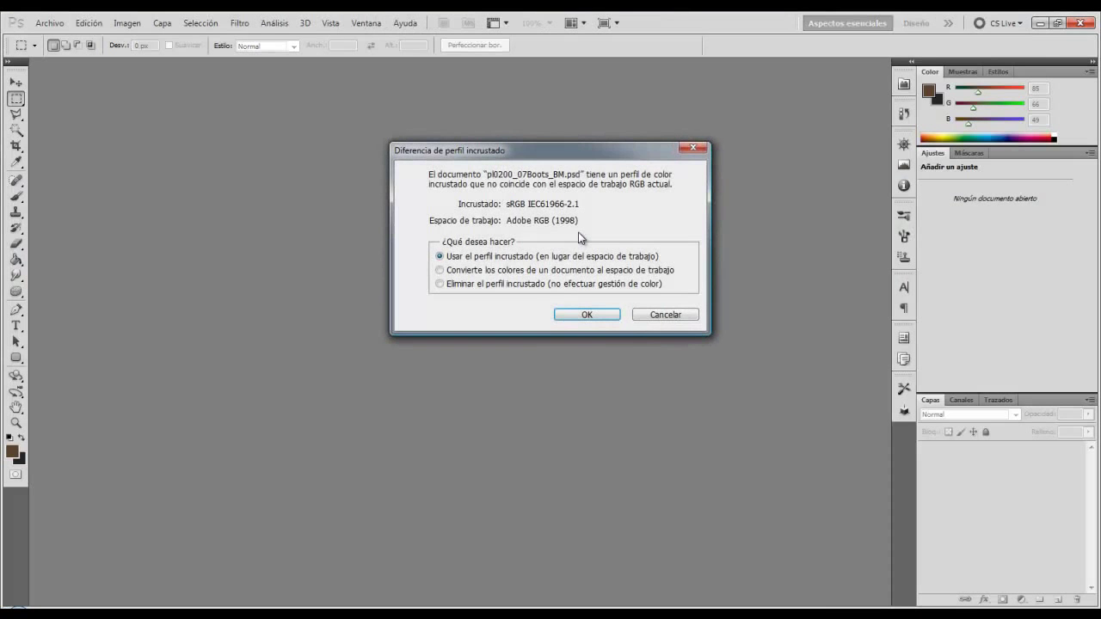
- Keep the embedded sRGB profile and select the 'capa de color' layer
click(587, 314)
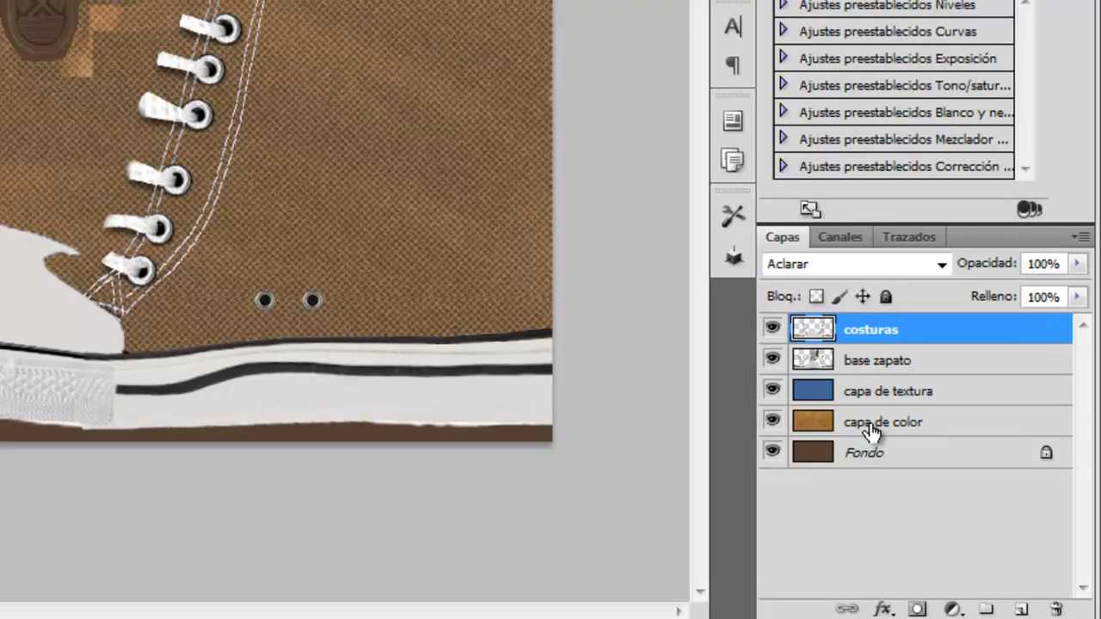
click(872, 430)
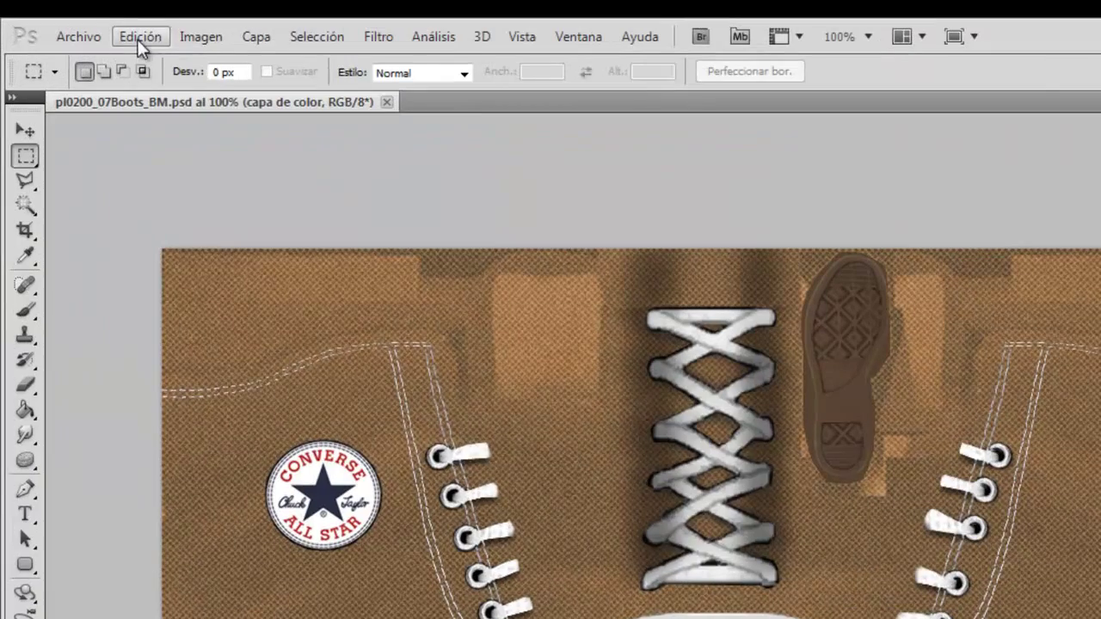
- Apply Tono/saturación to the colour layer with colourize enabled via the Sepia preset
click(206, 37)
mouse_move(215, 90)
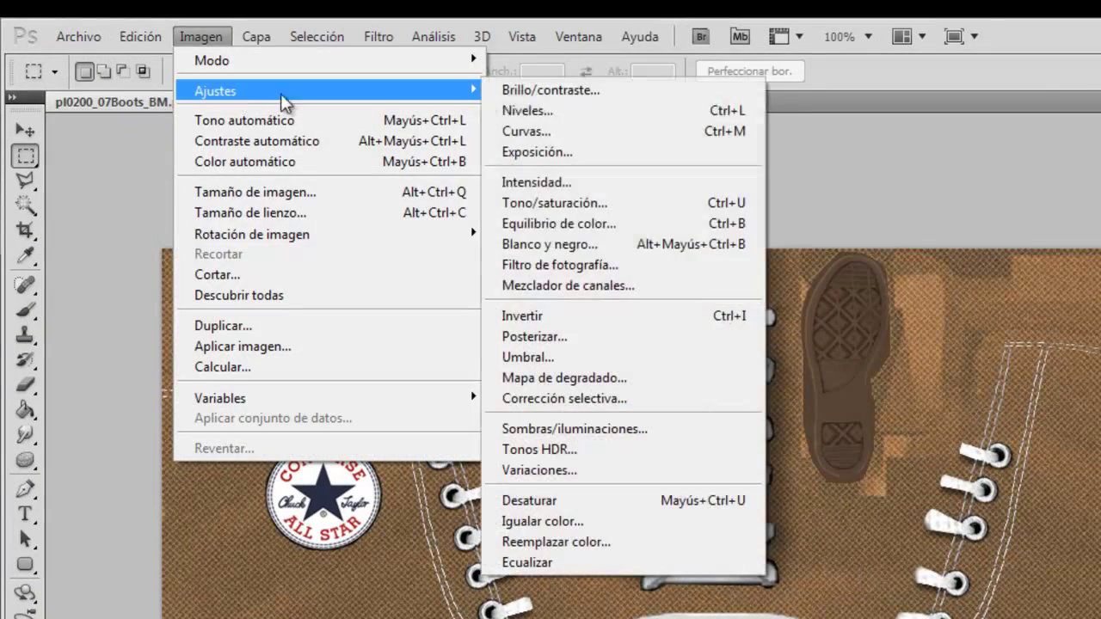
click(617, 206)
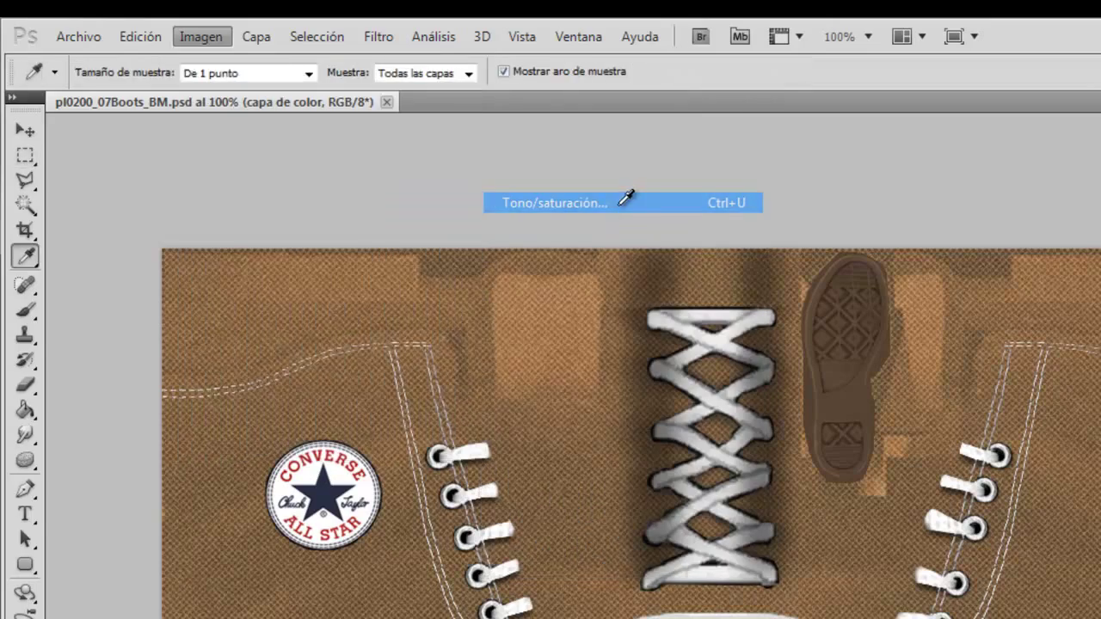
click(826, 142)
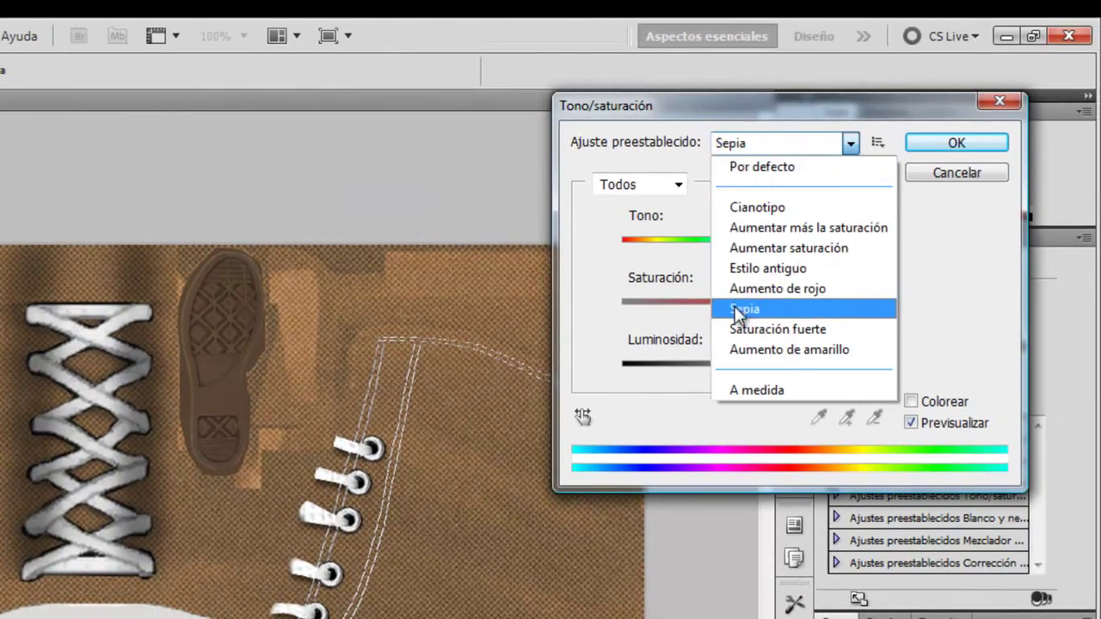
click(738, 312)
mouse_move(639, 247)
mouse_down()
mouse_move(622, 252)
mouse_move(642, 250)
mouse_up()
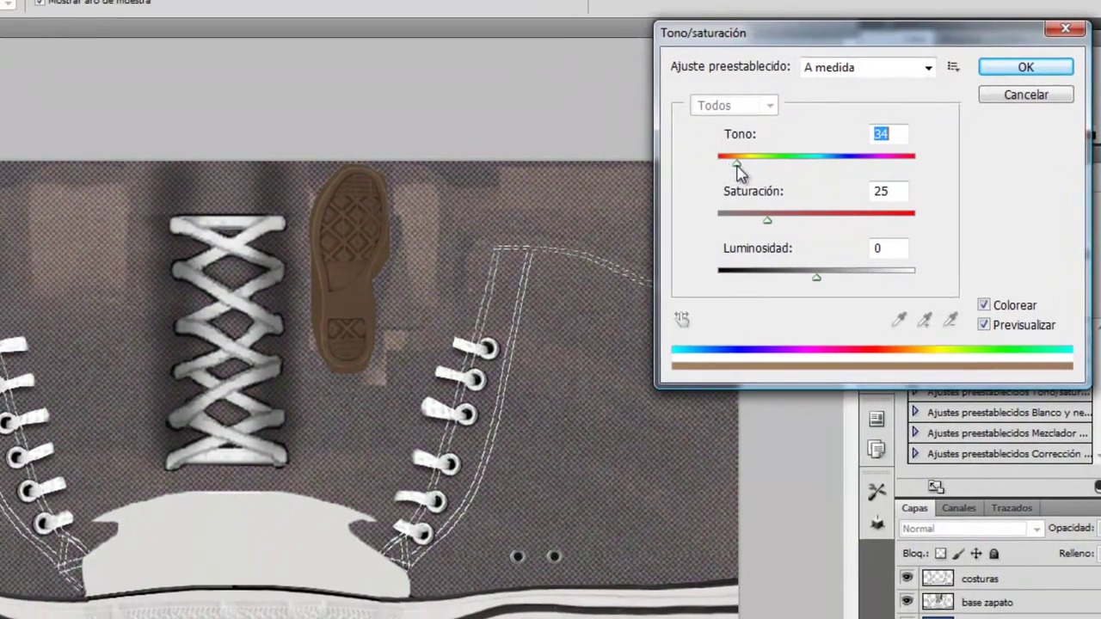
drag(730, 172, 727, 172)
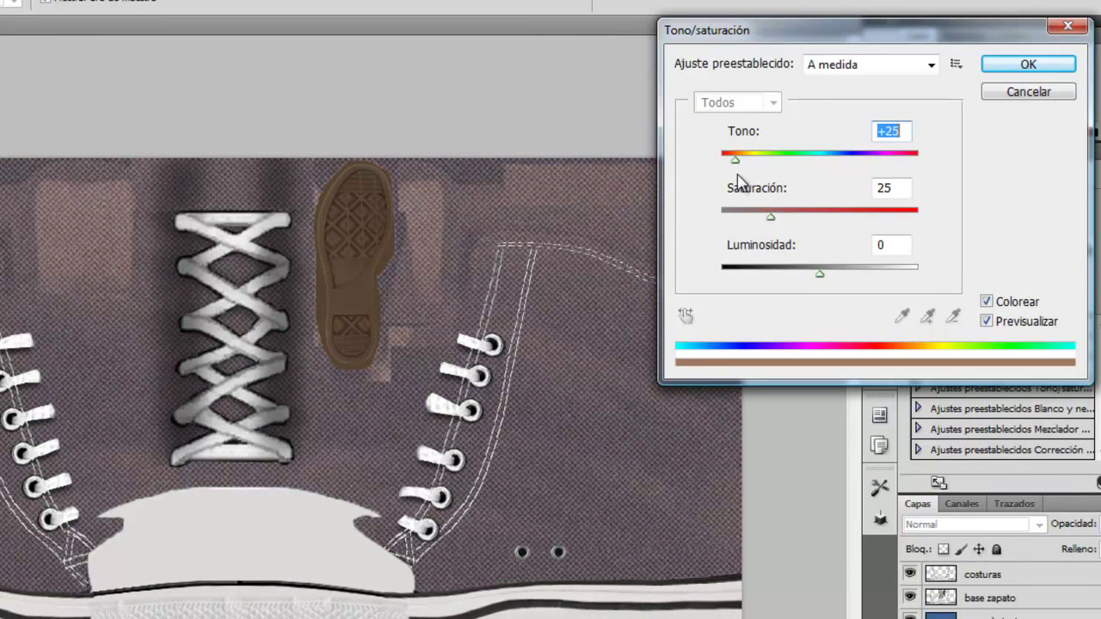
- Set Saturación to +75 and Tono to about +7 for a red colour, and apply
drag(772, 217, 861, 217)
key(Up)
click(889, 132)
key(Down)
key(Down)
key(Down)
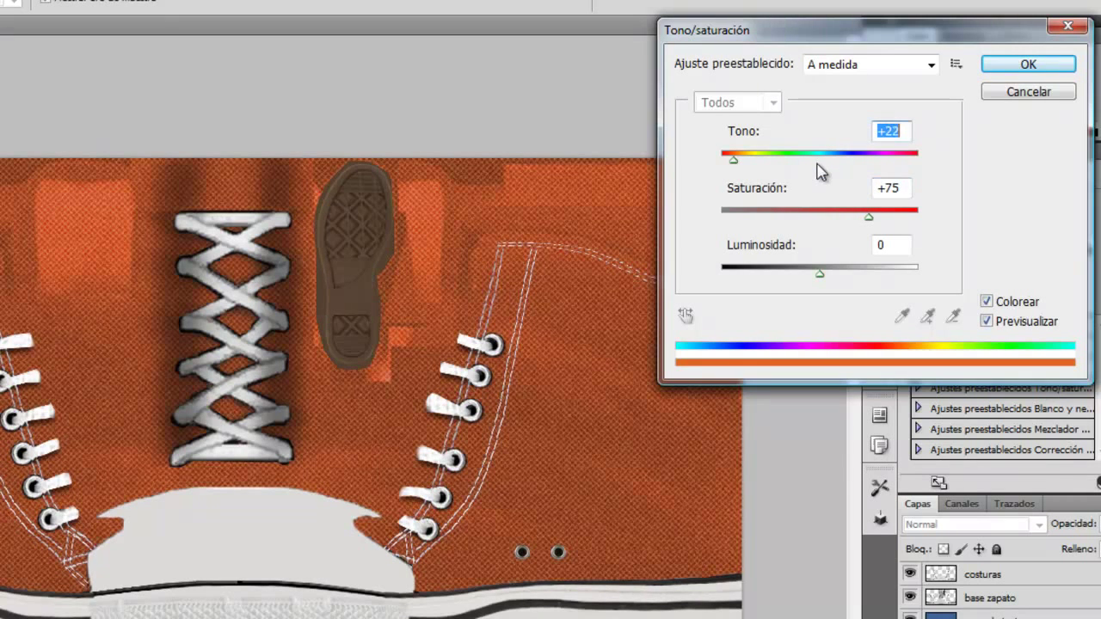
key(Down)
key(Down)
key(Down)
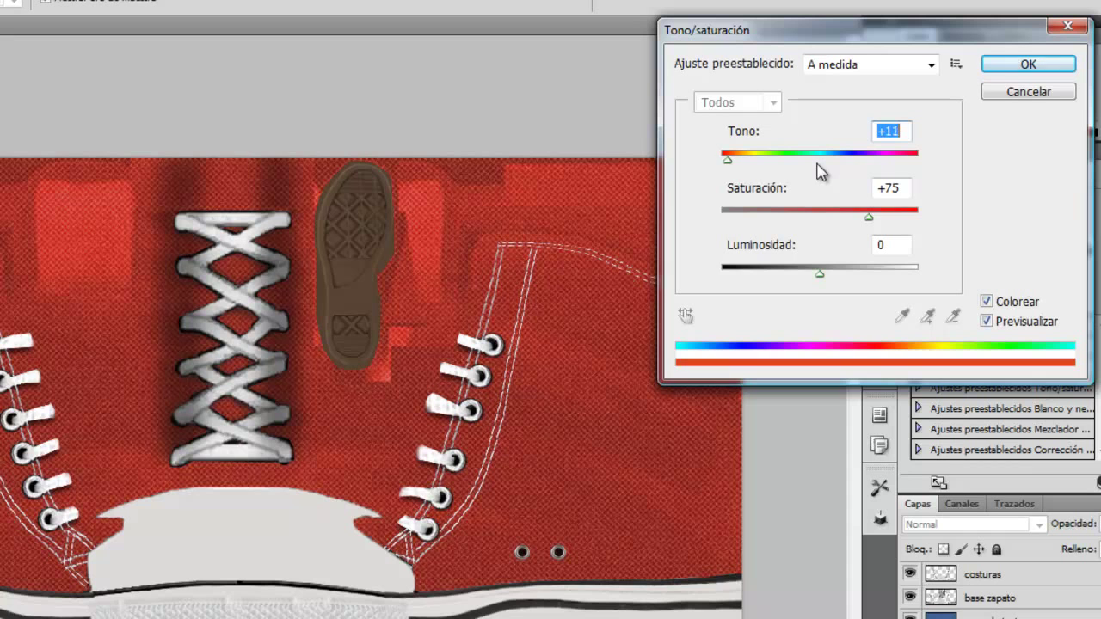
key(Down)
key(Down)
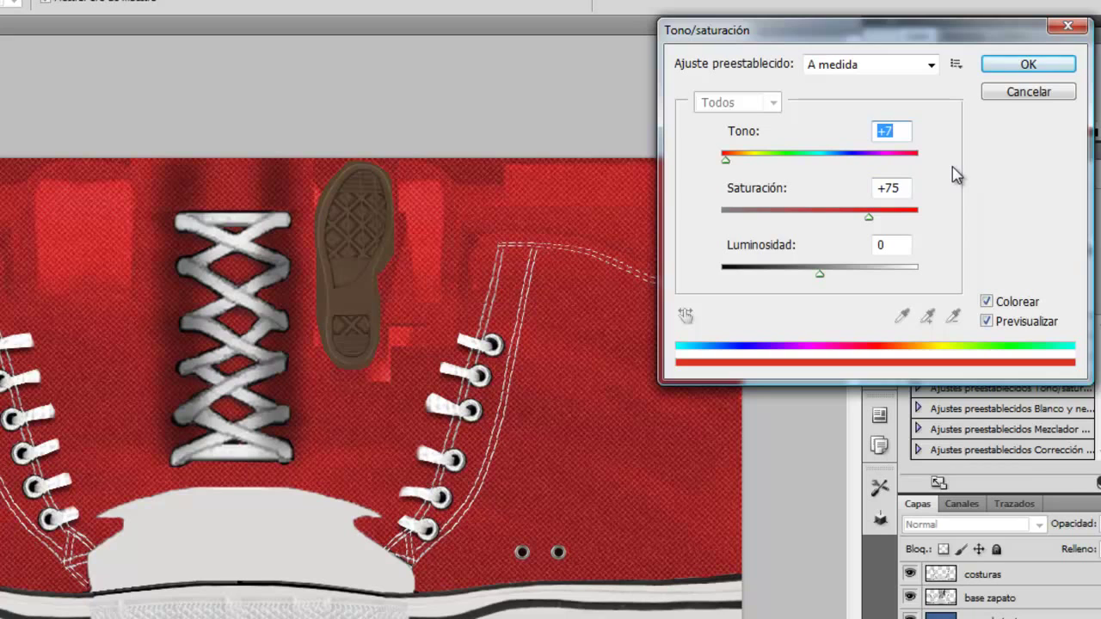
click(995, 69)
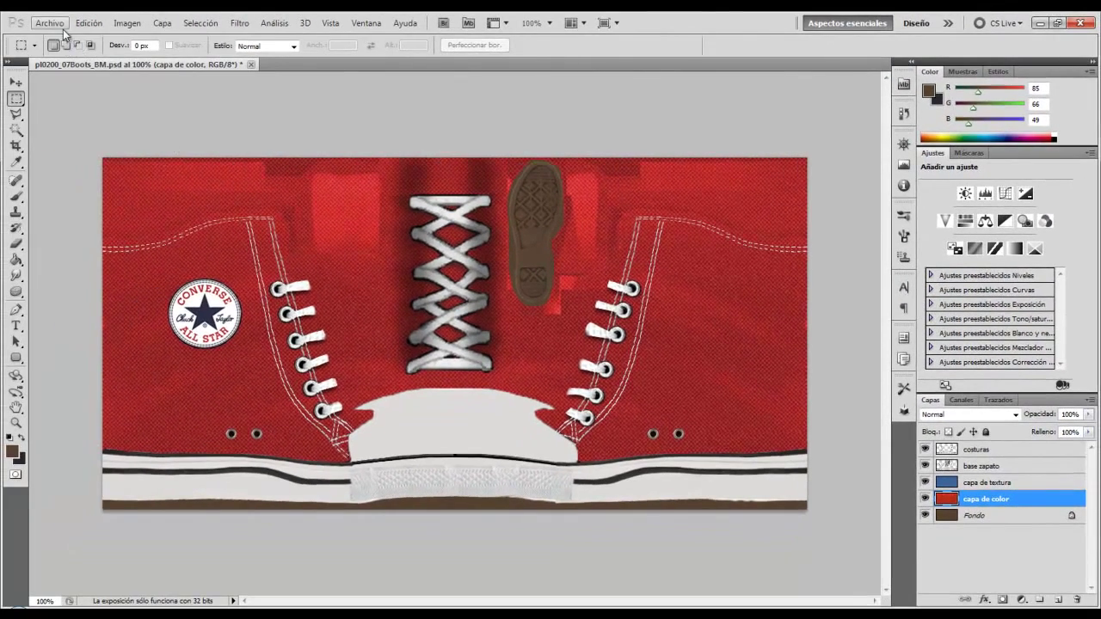
- Save a copy as pl0200_07Boots_BM.dds in D3D/DDS format with DXT1 ARGB 1-bit alpha
click(49, 22)
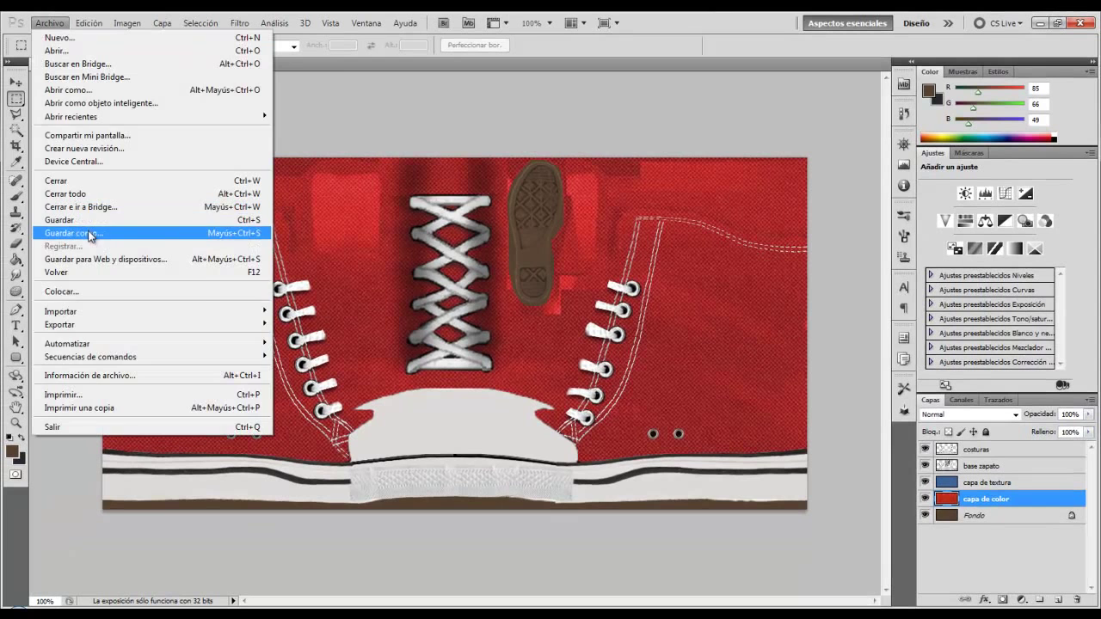
click(89, 233)
click(555, 333)
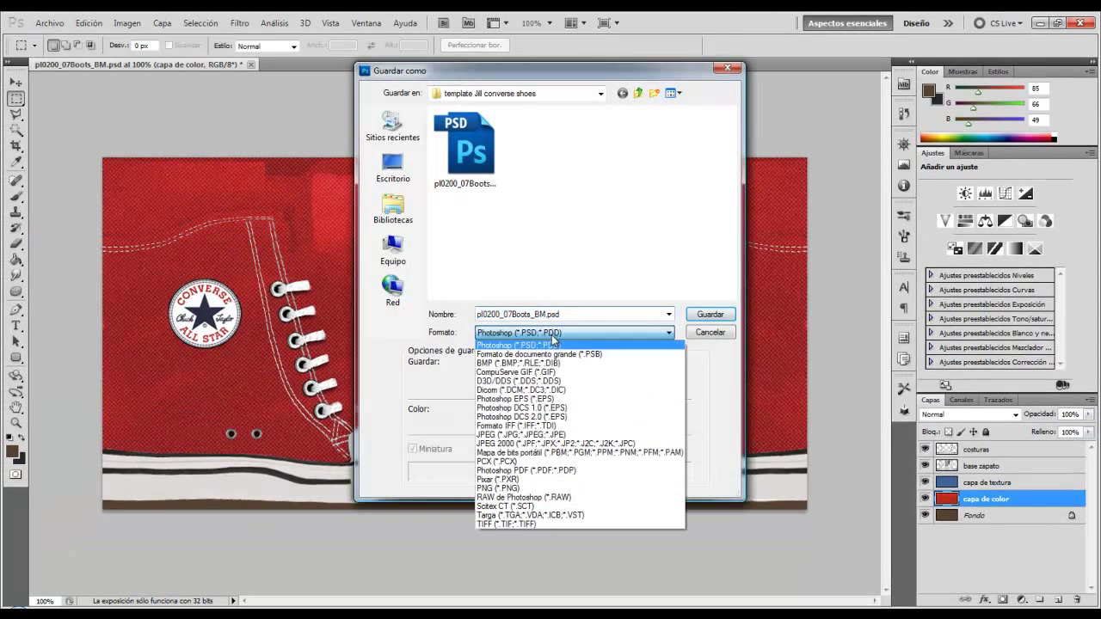
click(563, 381)
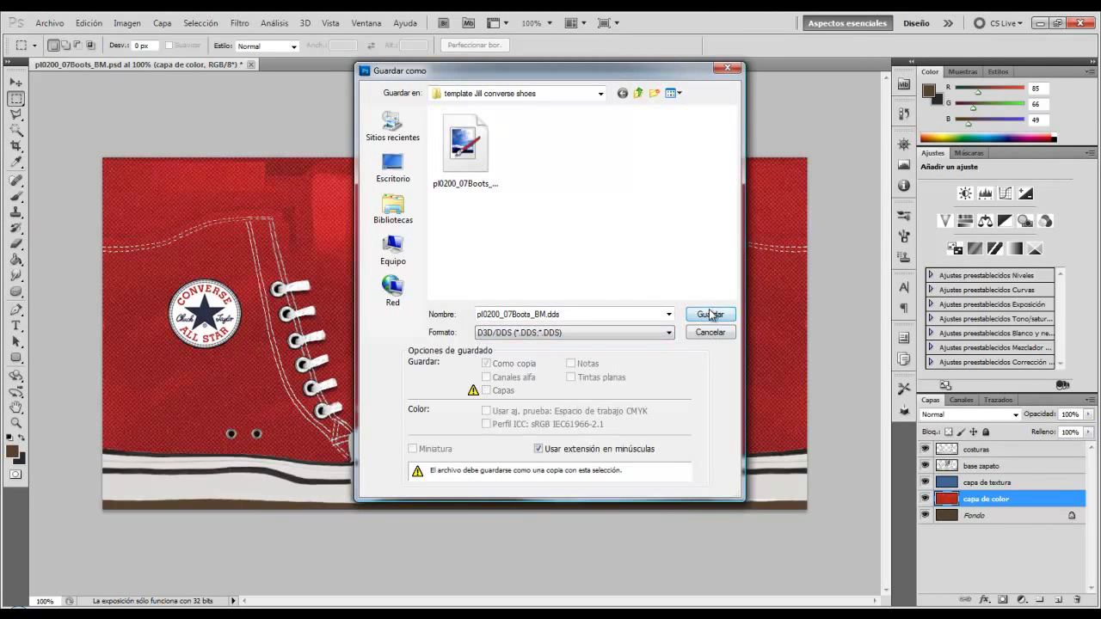
click(711, 314)
click(580, 155)
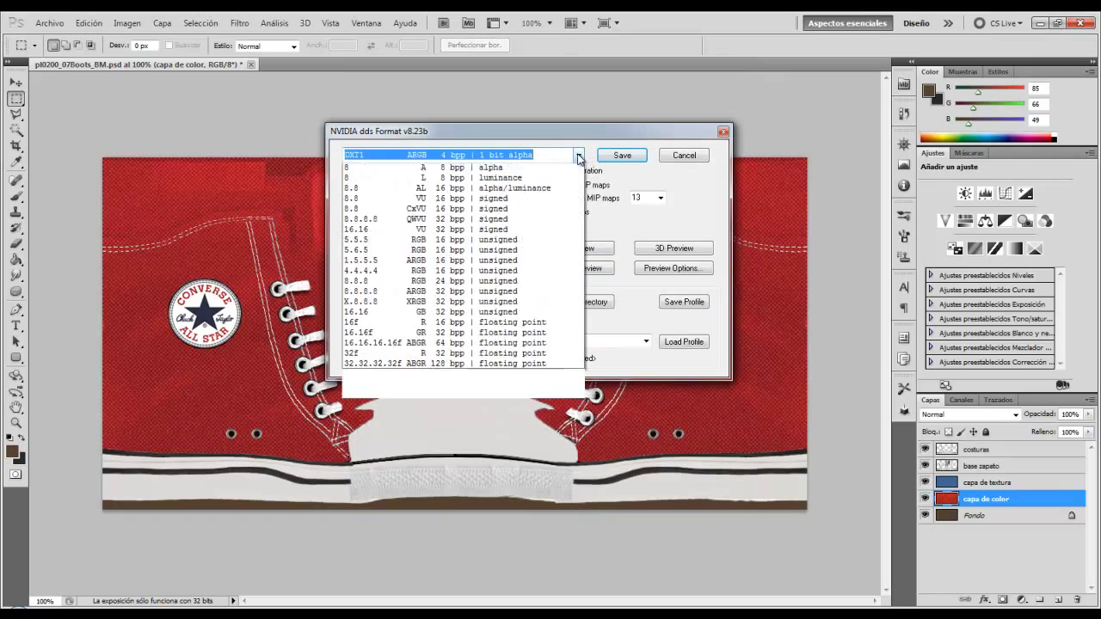
click(574, 181)
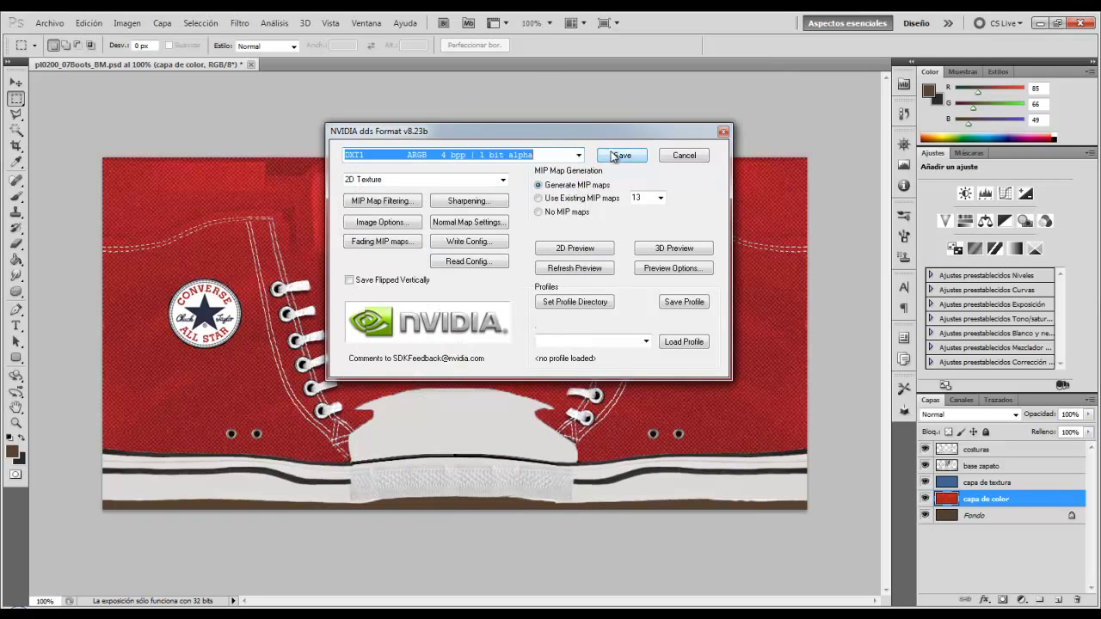
click(616, 156)
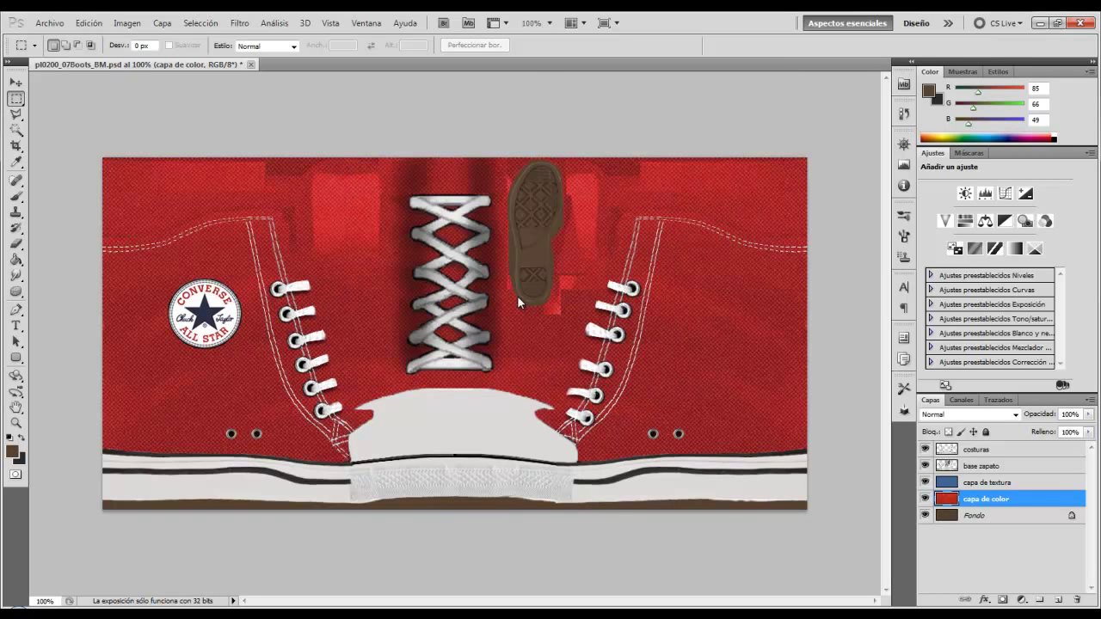
click(600, 607)
- Refresh the shoes folder and open pl0200_07Boots_BM.dds to check the red texture
click(332, 606)
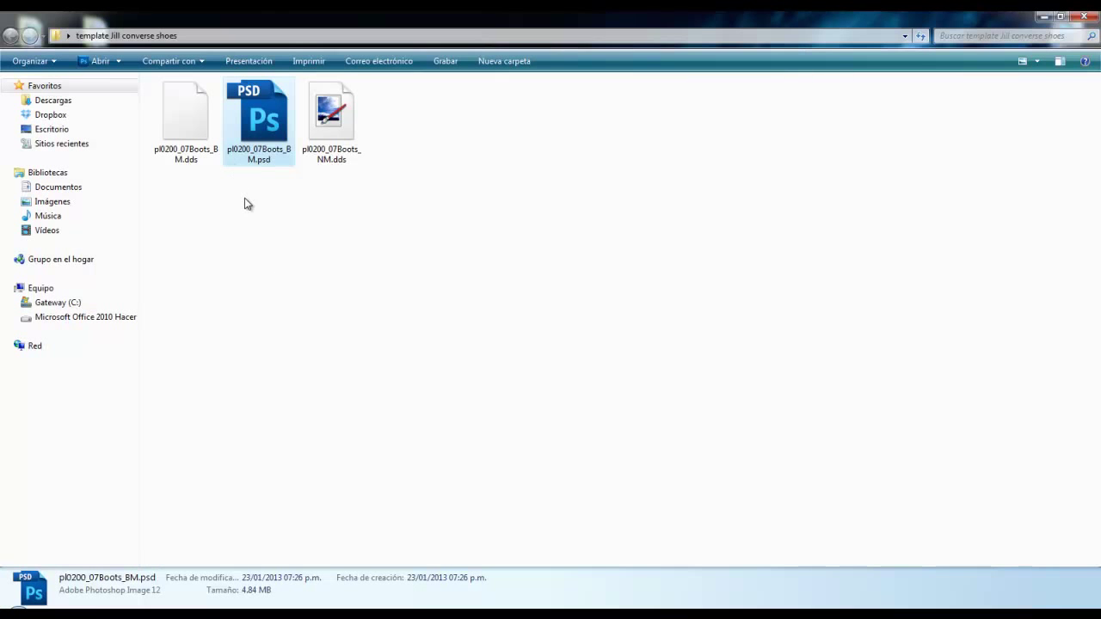
click(262, 224)
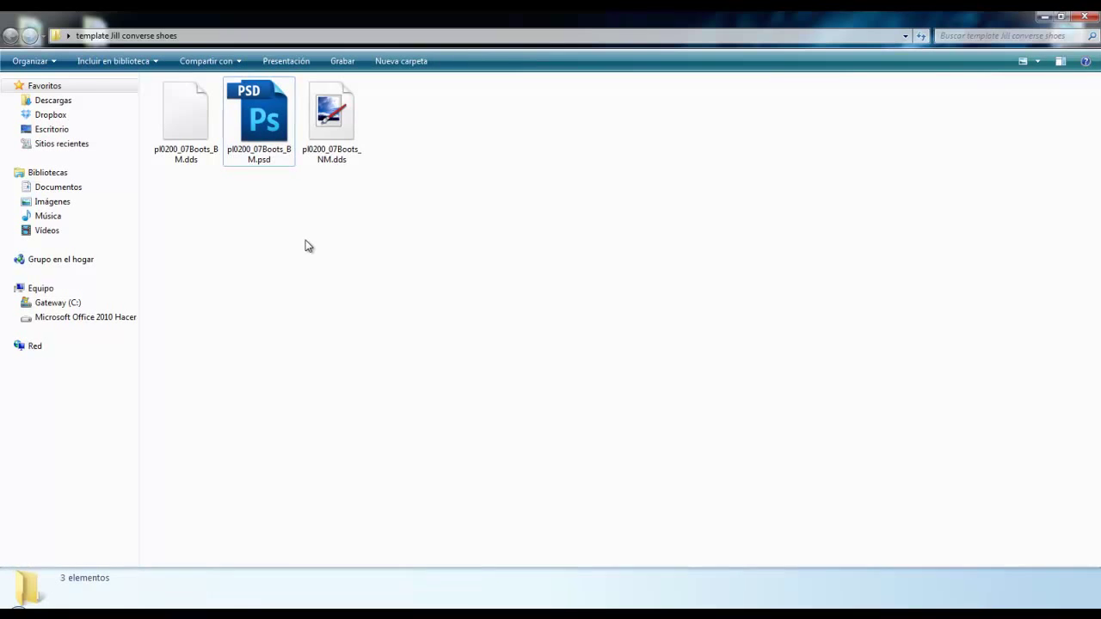
right_click(305, 242)
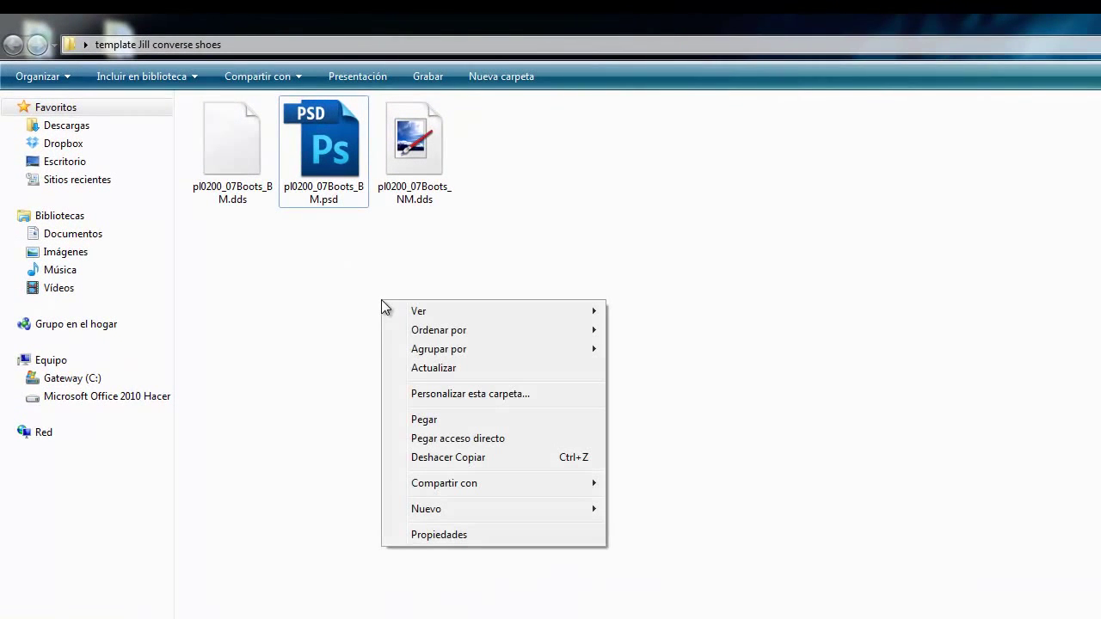
click(434, 375)
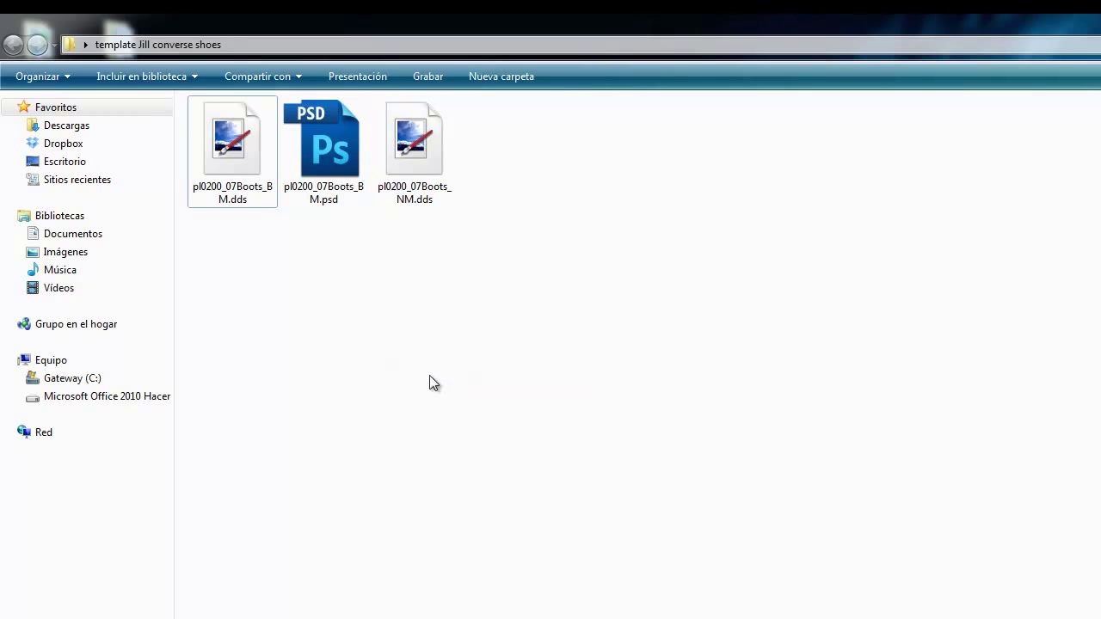
click(235, 162)
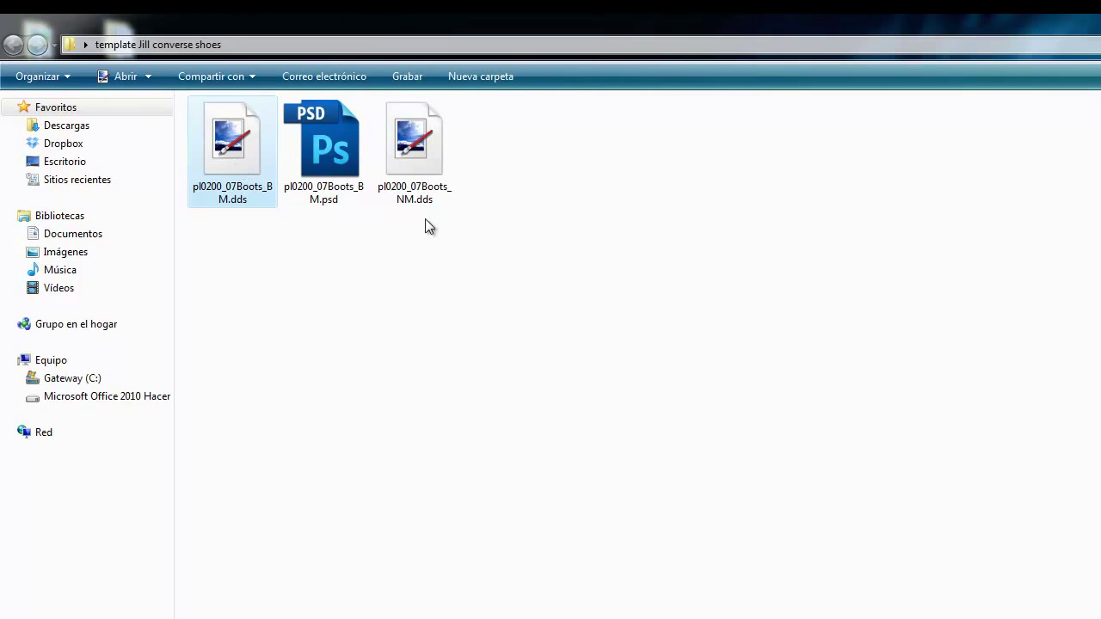
ctrl+click(424, 161)
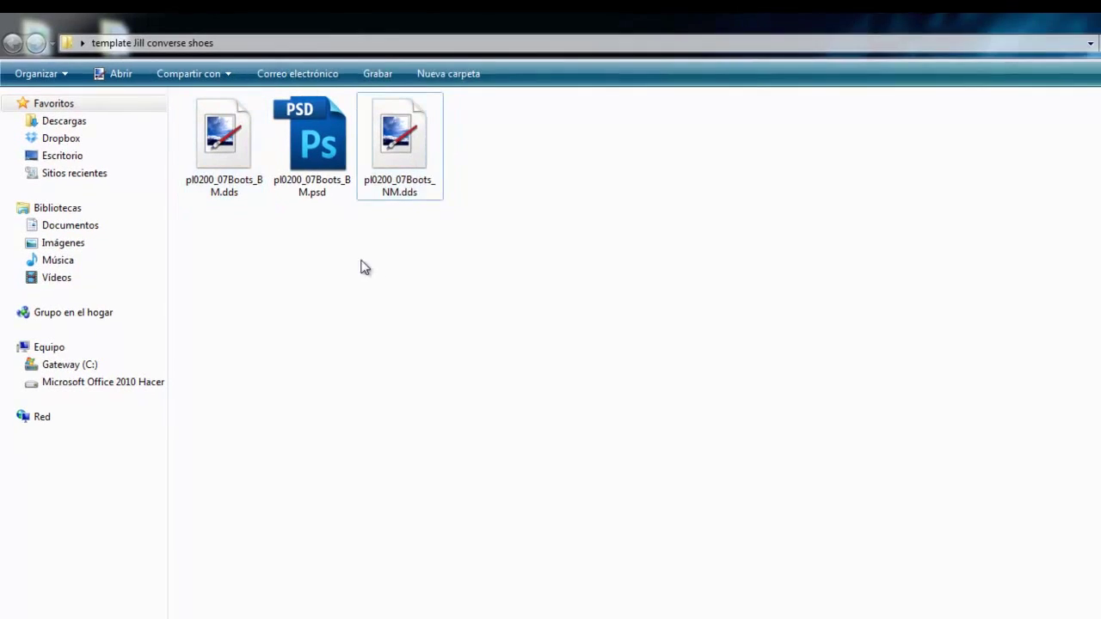
double_click(208, 133)
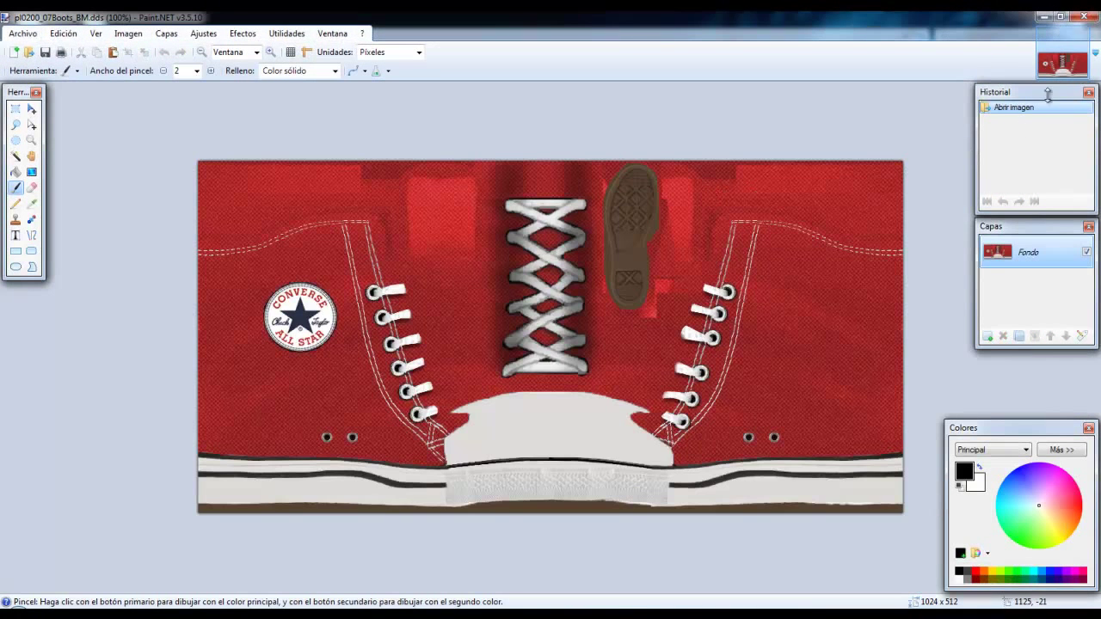
click(1084, 16)
double_click(353, 144)
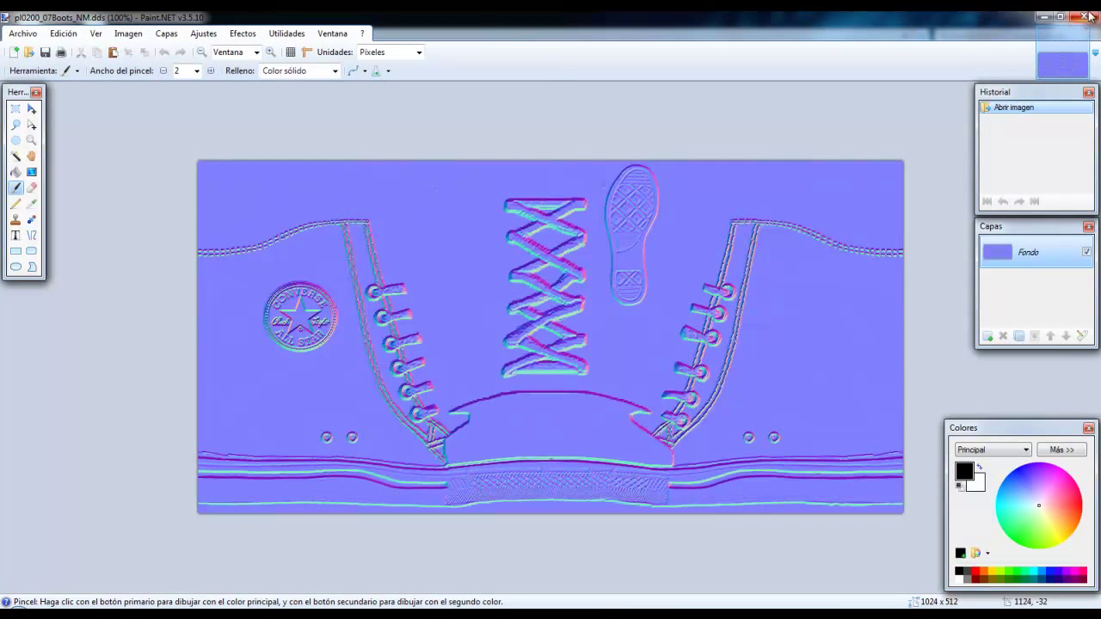
click(1085, 14)
- Copy pl0200_07Boots_BM.dds and pl0200_07Boots_NM.dds
click(198, 131)
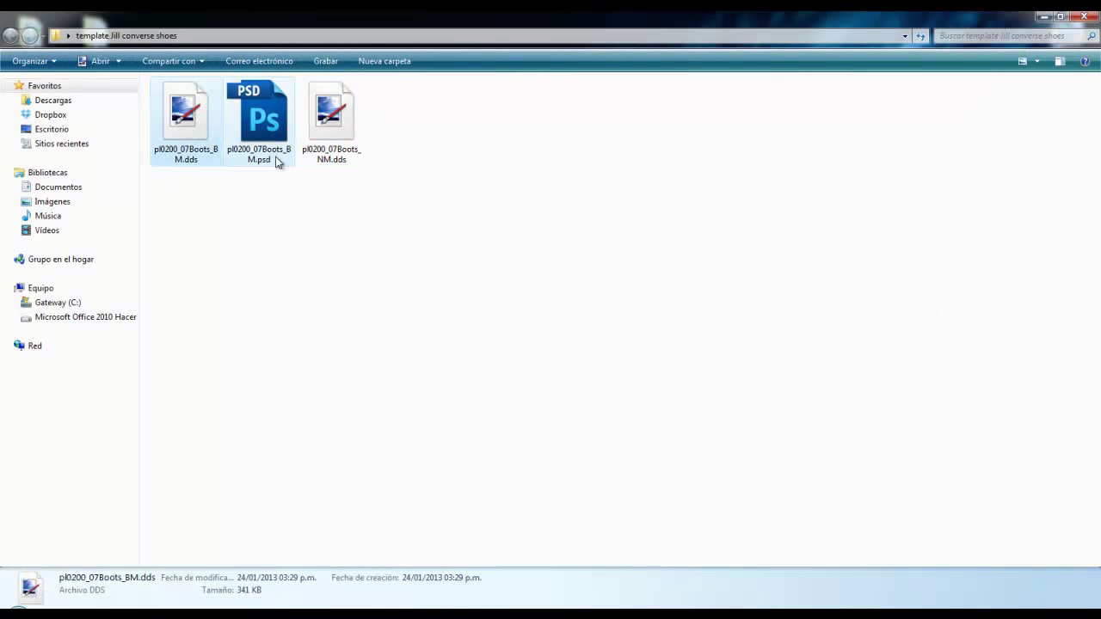
ctrl+click(336, 138)
right_click(336, 138)
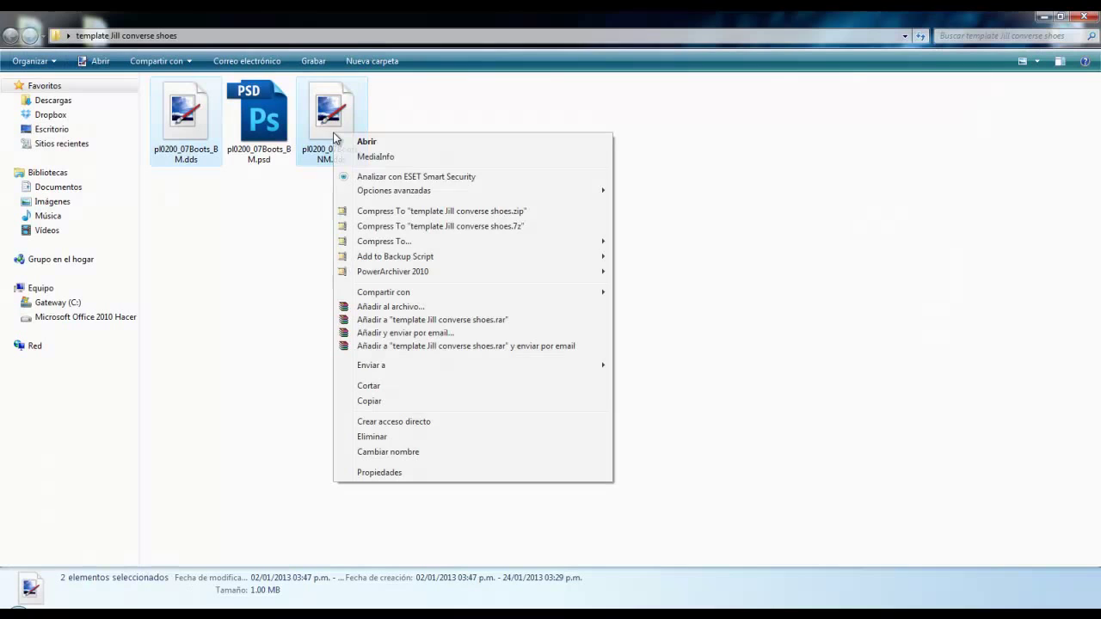
click(387, 402)
key(alt+F4)
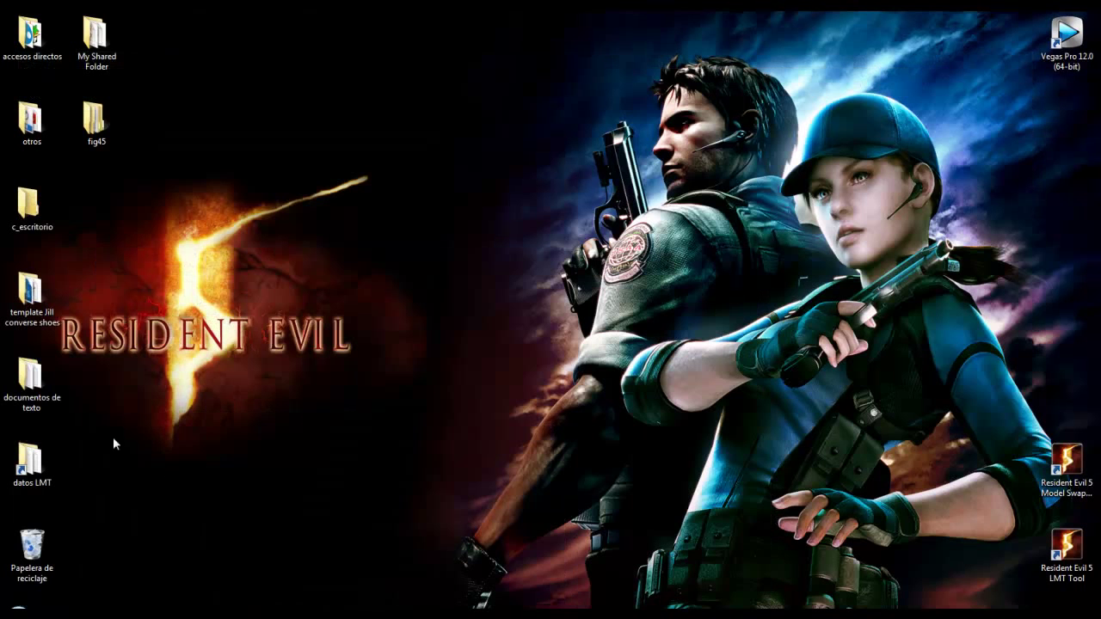
- Paste both textures into fig45\pawn\pl\pl02\model, replacing the originals, and close Explorer
double_click(96, 134)
double_click(163, 115)
double_click(169, 104)
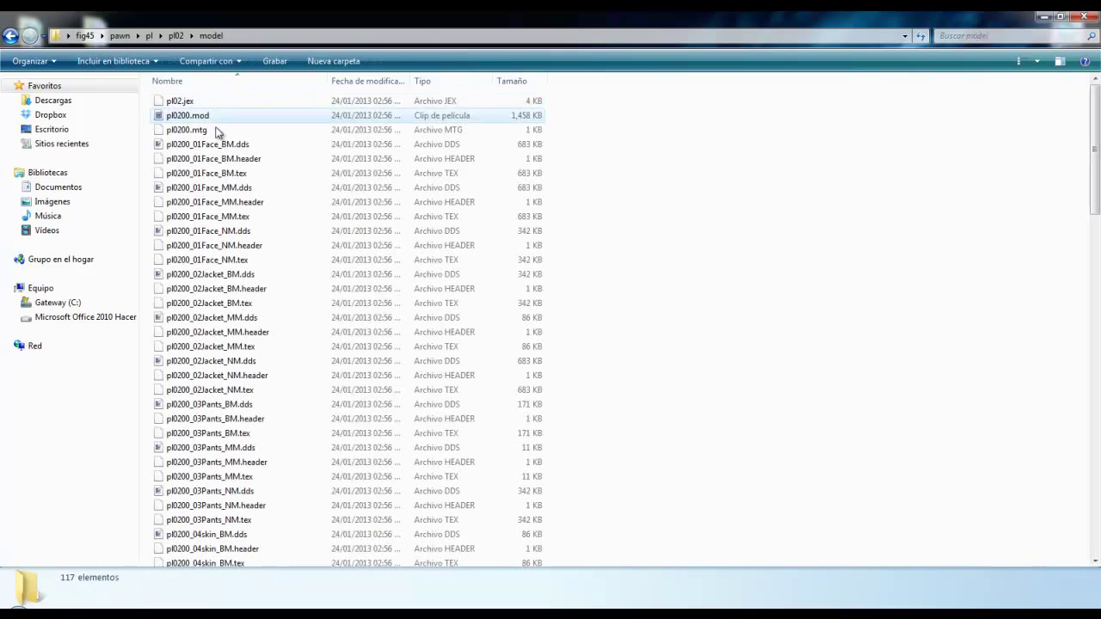
right_click(706, 181)
click(740, 273)
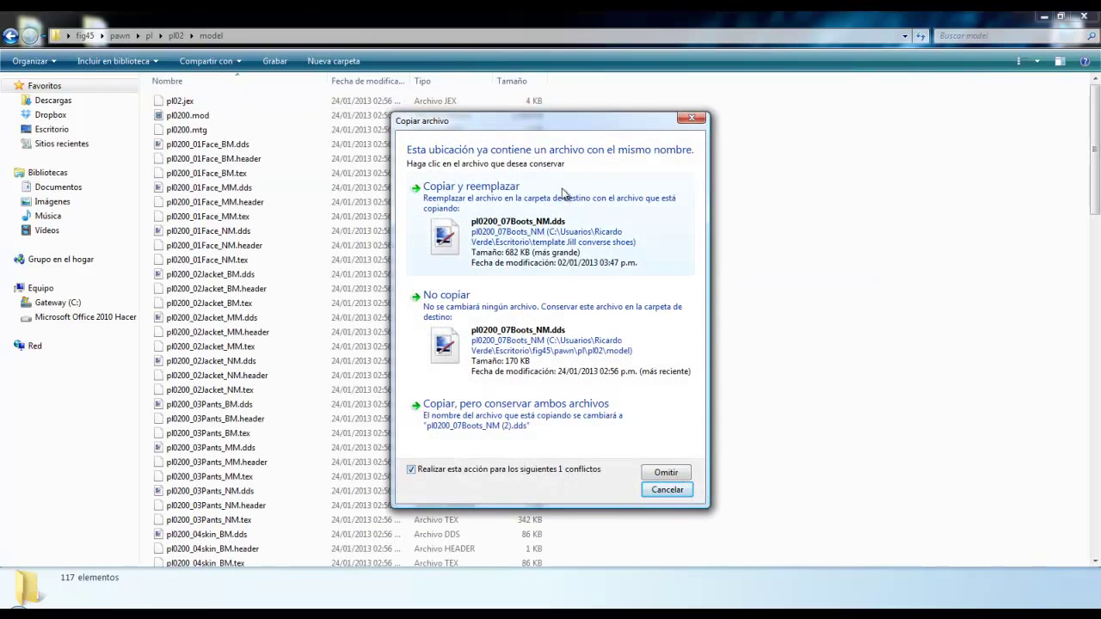
click(592, 231)
scroll(706, 300, down, 3)
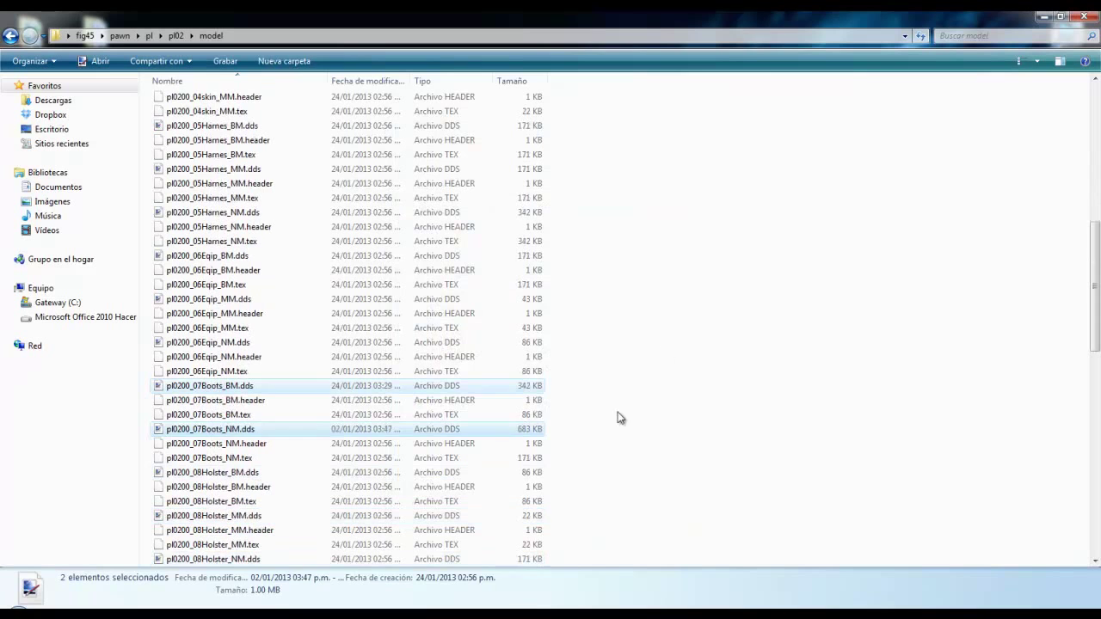
click(659, 404)
click(85, 36)
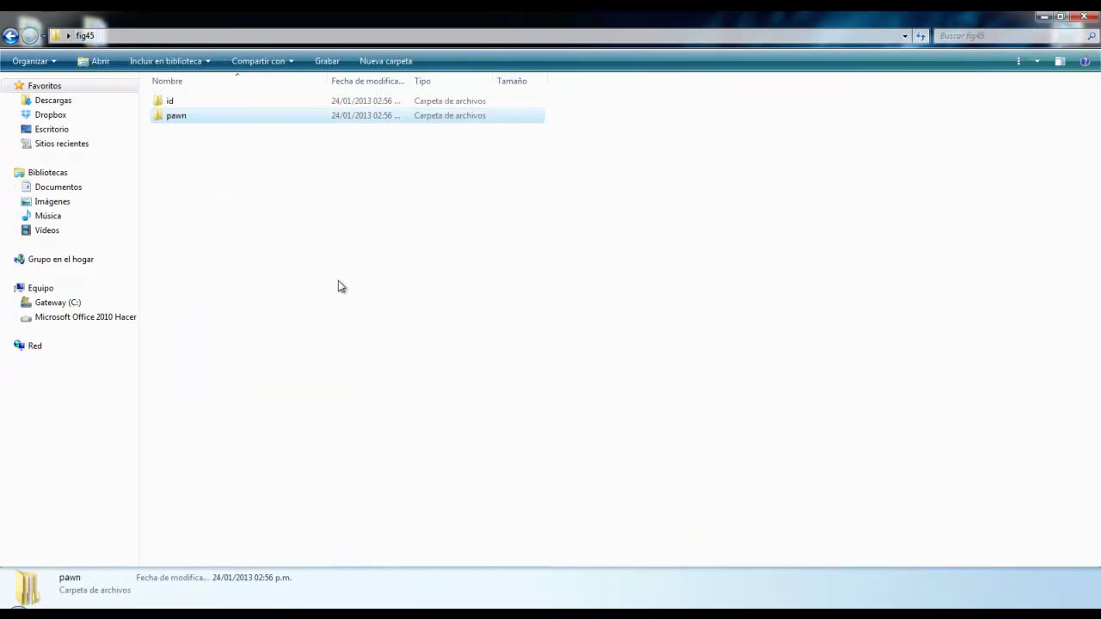
key(super+d)
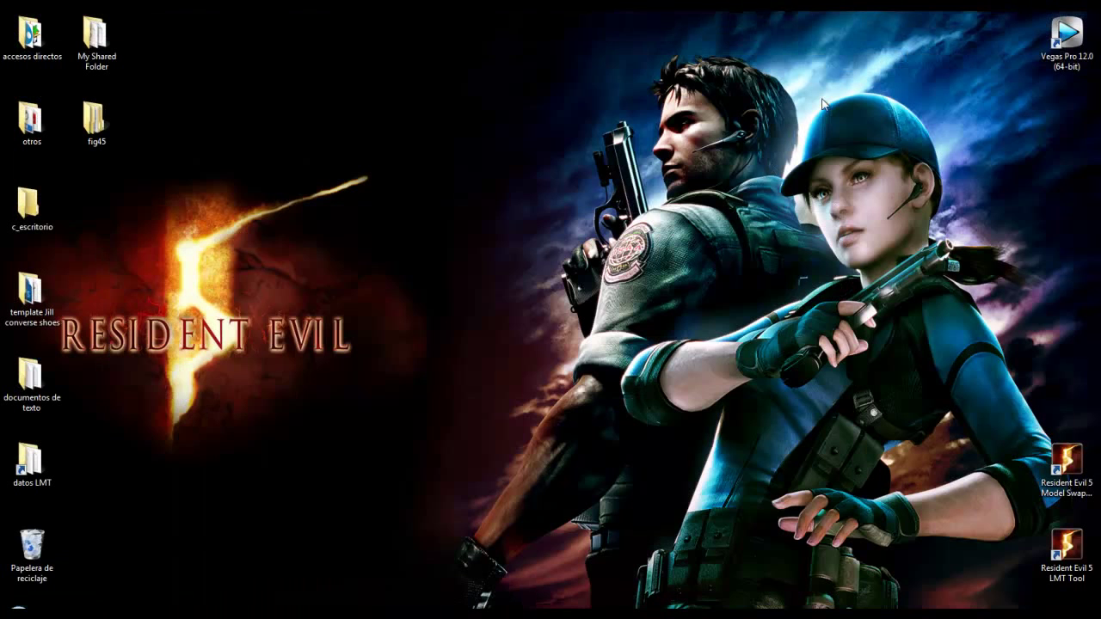
- Repack the fig45 folder into fig45.arc with RE5 Arc Tool, converting .dds to .tex
click(938, 64)
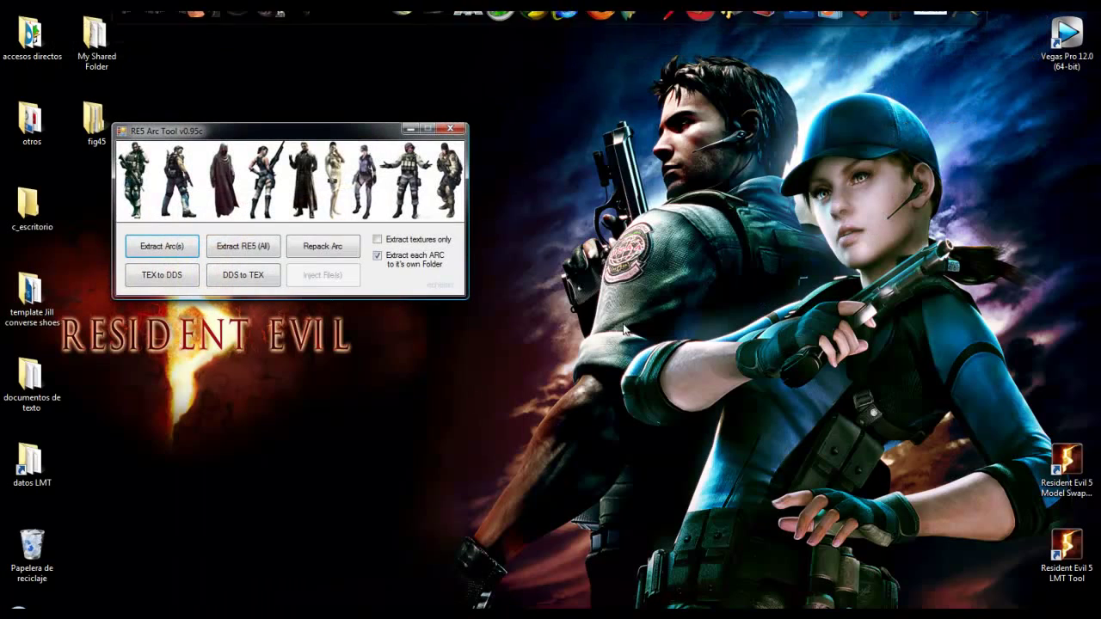
click(311, 251)
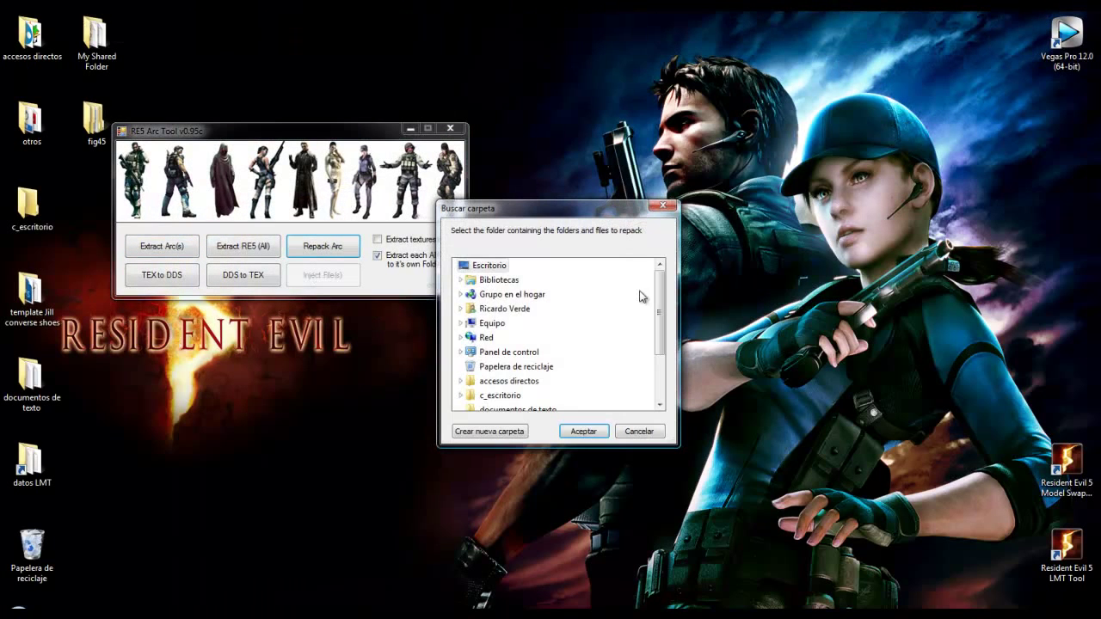
drag(664, 299, 669, 359)
click(488, 352)
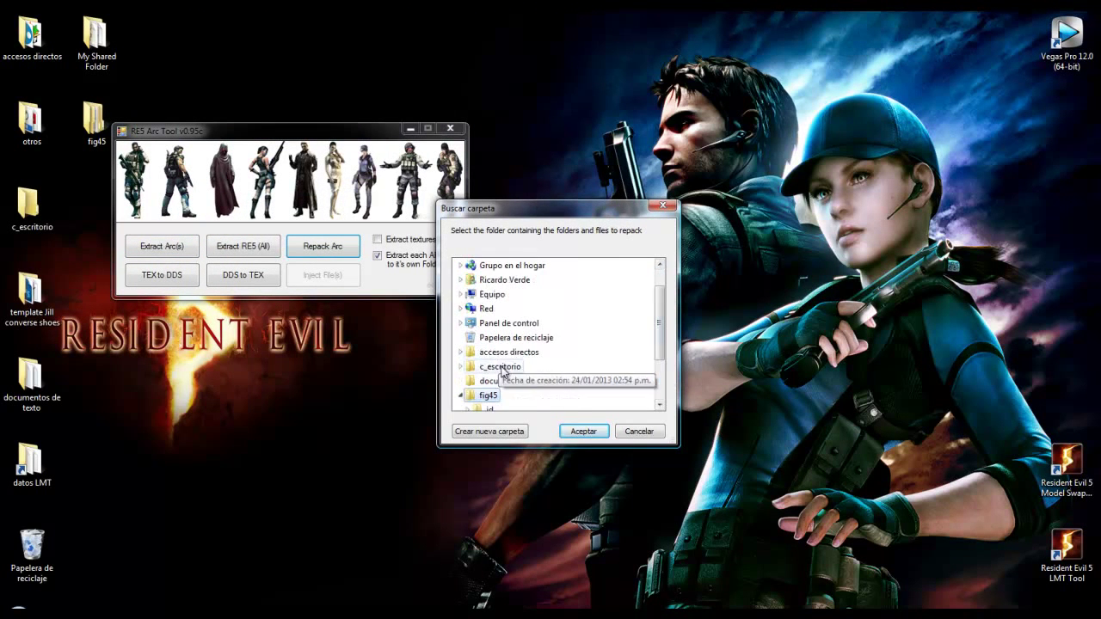
click(584, 430)
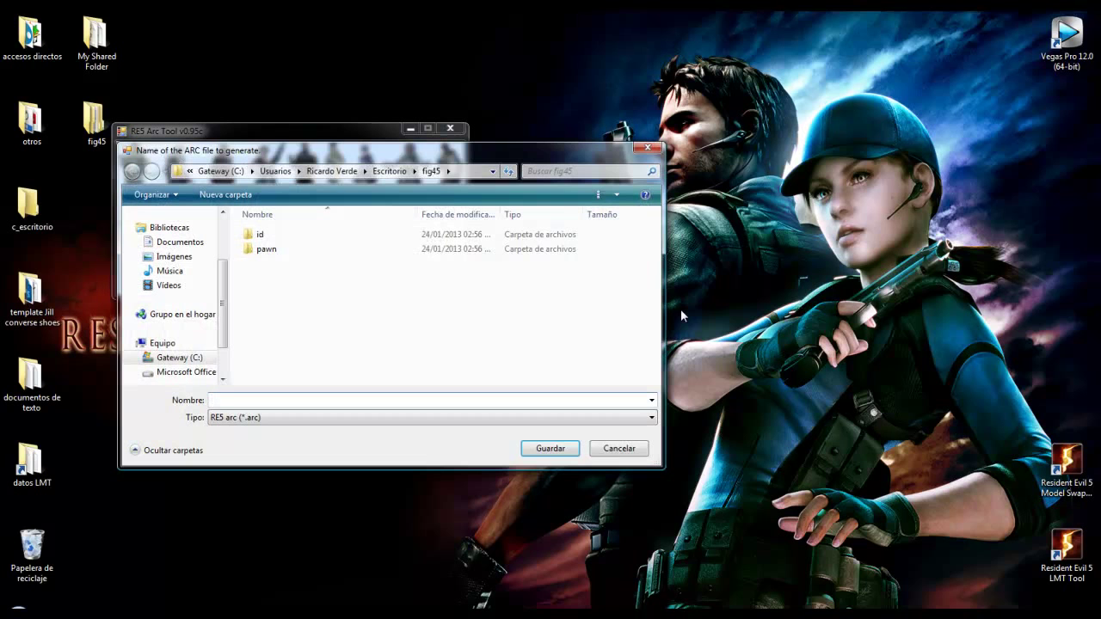
text(fig45)
key(Return)
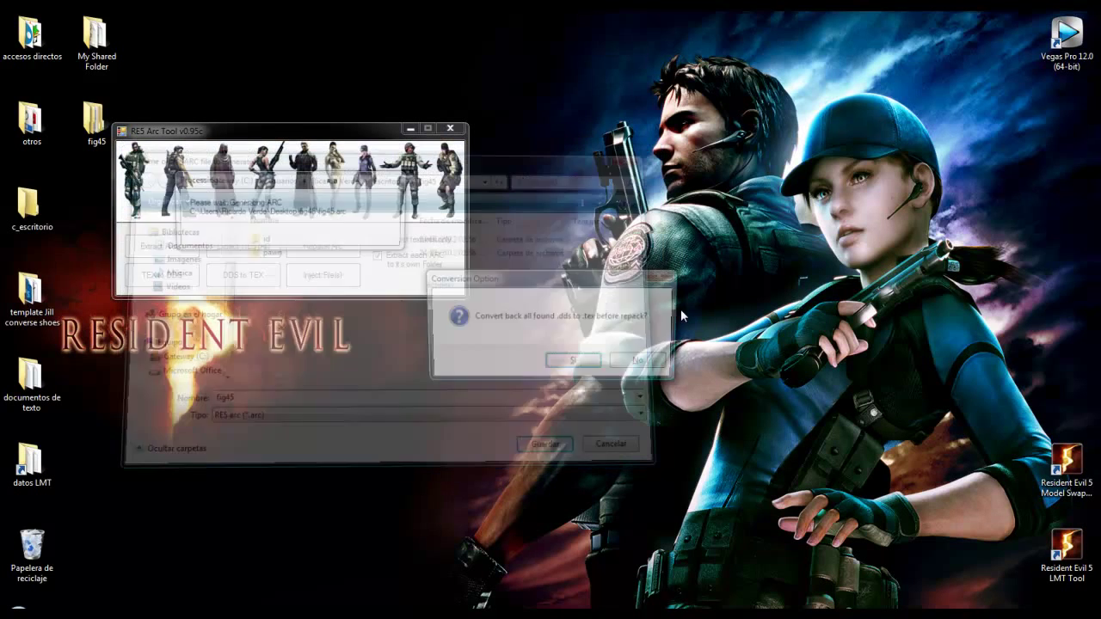
key(Return)
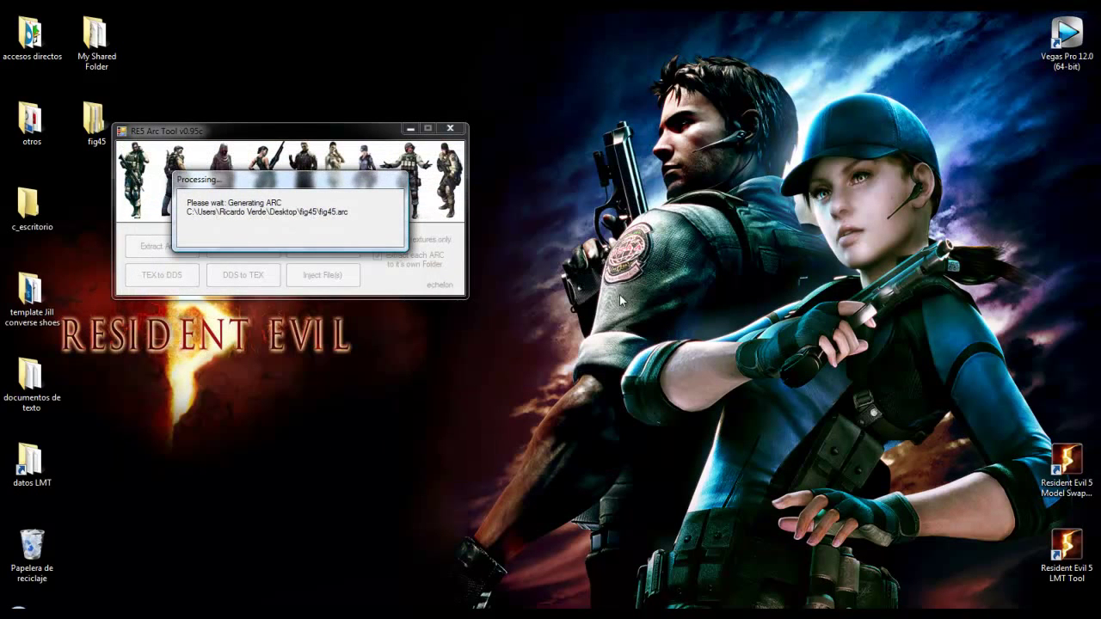
click(449, 129)
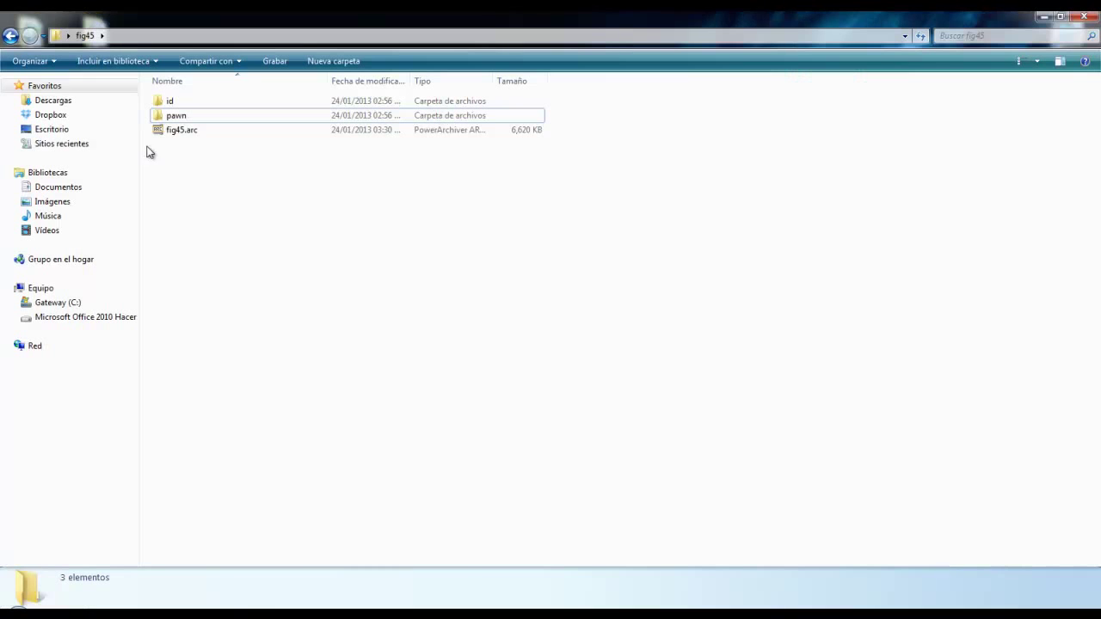
- Cut fig45.arc and browse to the CAPCOM\RESIDENT EVIL 5 game folder
click(182, 131)
right_click(183, 131)
click(218, 404)
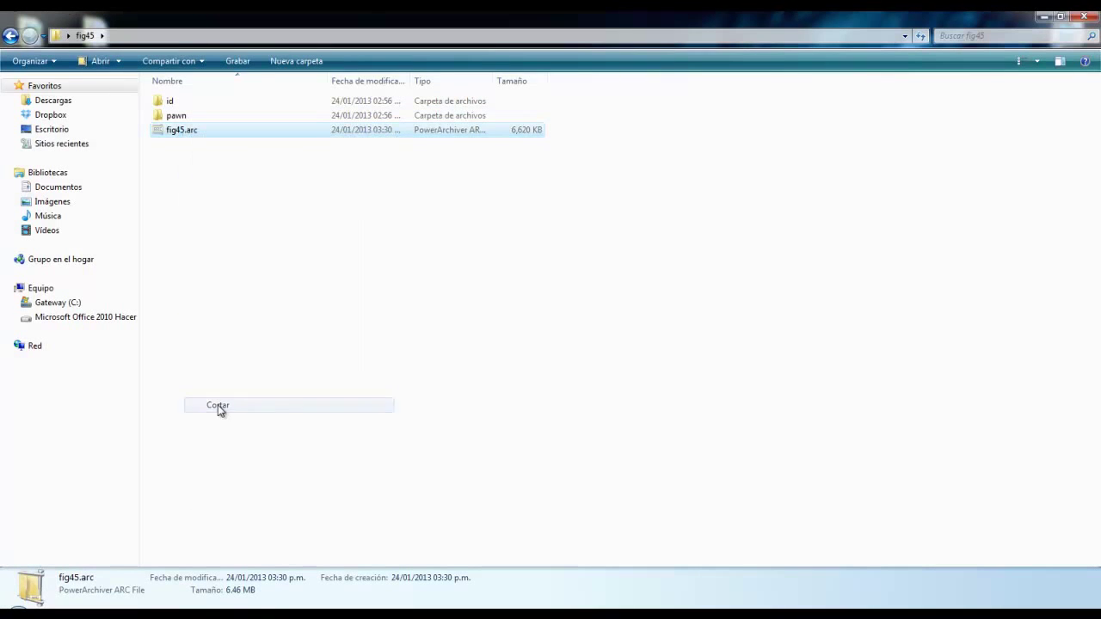
click(72, 304)
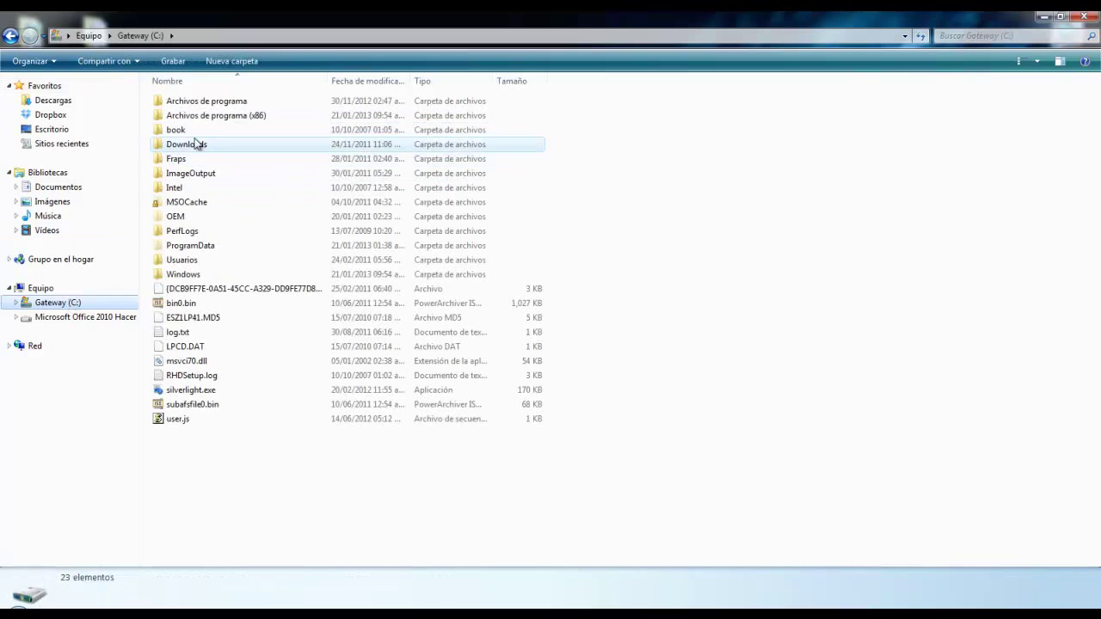
double_click(200, 115)
double_click(184, 232)
double_click(206, 131)
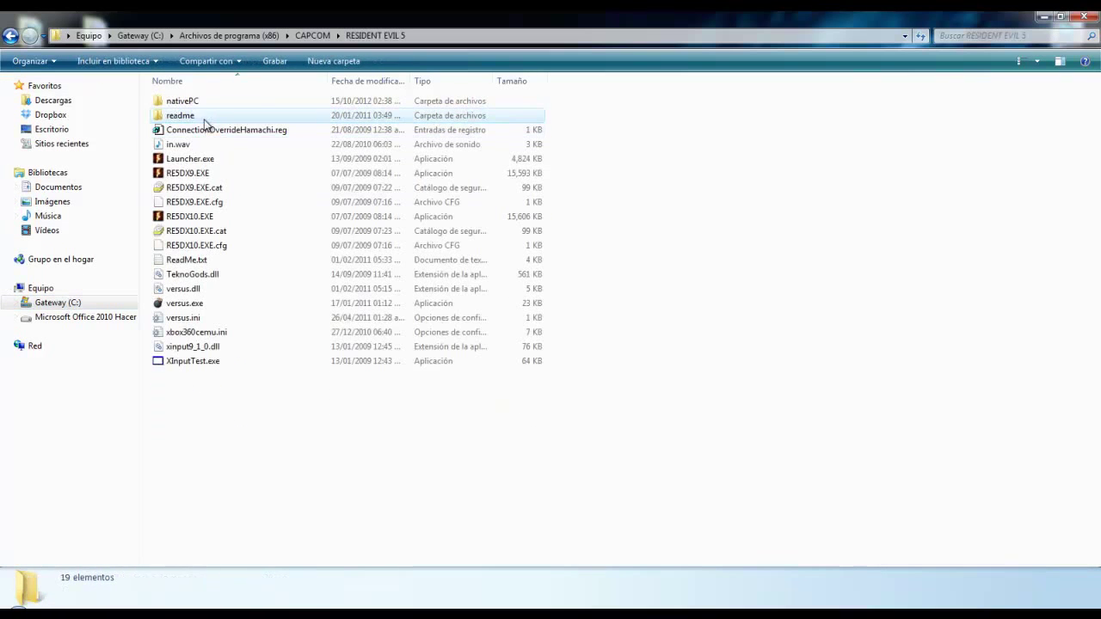
- Move fig45.arc into nativePC\Image\Archive, replacing the original, and launch the DirectX 9 game
double_click(196, 101)
double_click(188, 130)
double_click(193, 102)
right_click(586, 103)
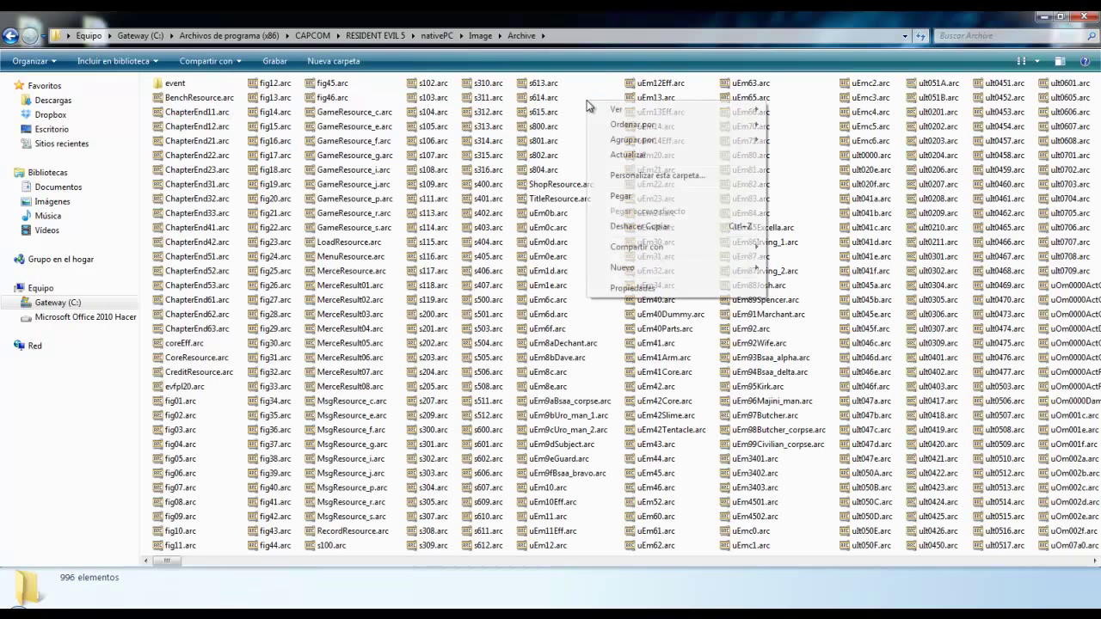
click(615, 192)
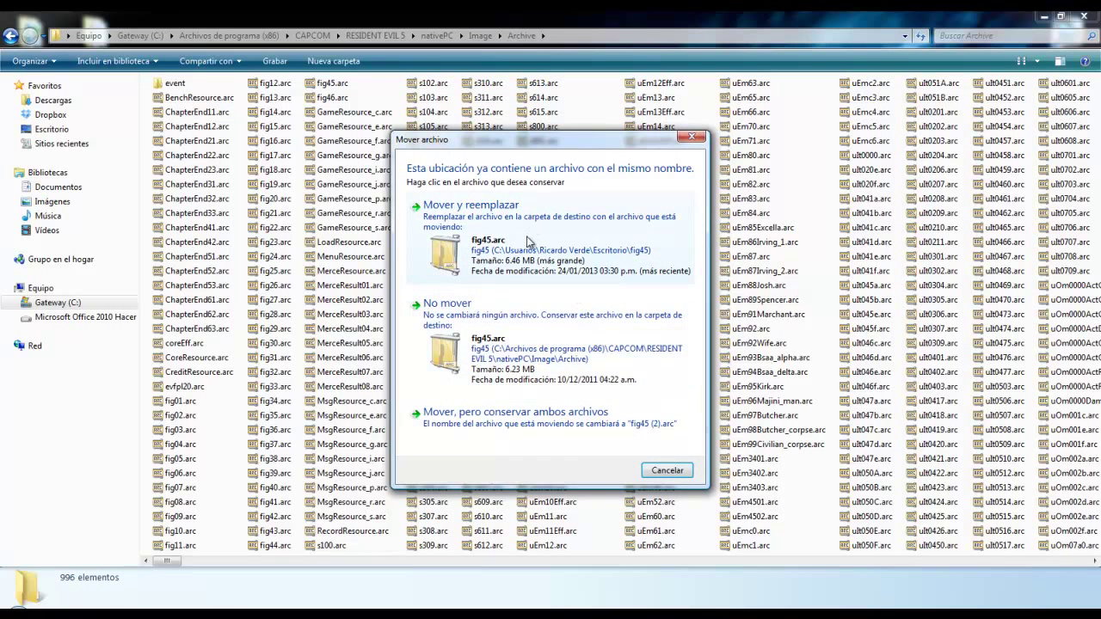
click(527, 242)
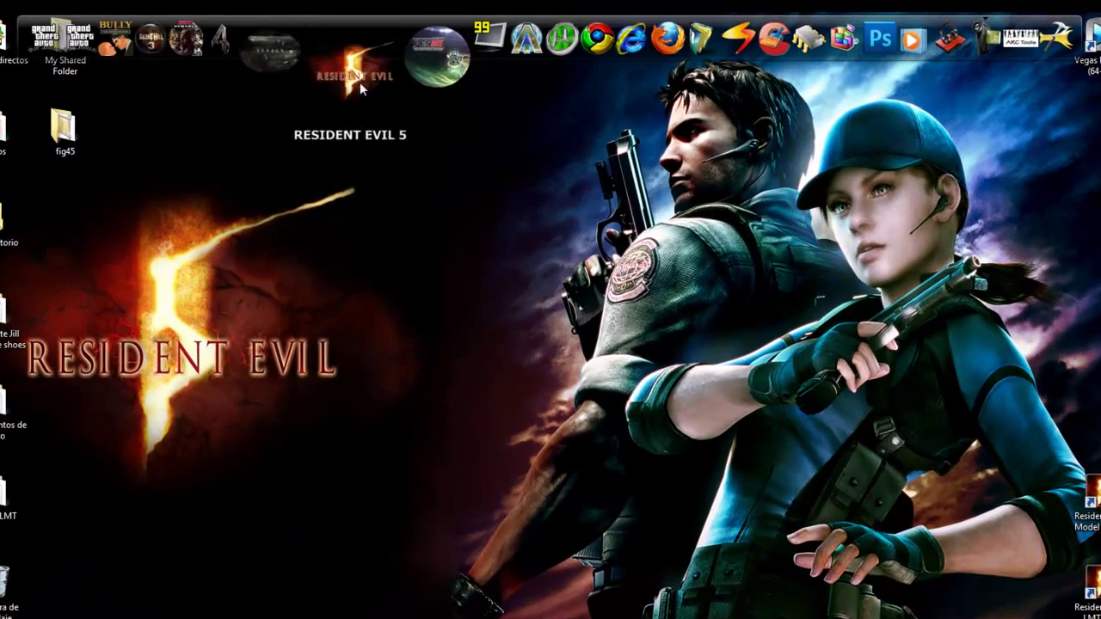
click(348, 74)
click(659, 294)
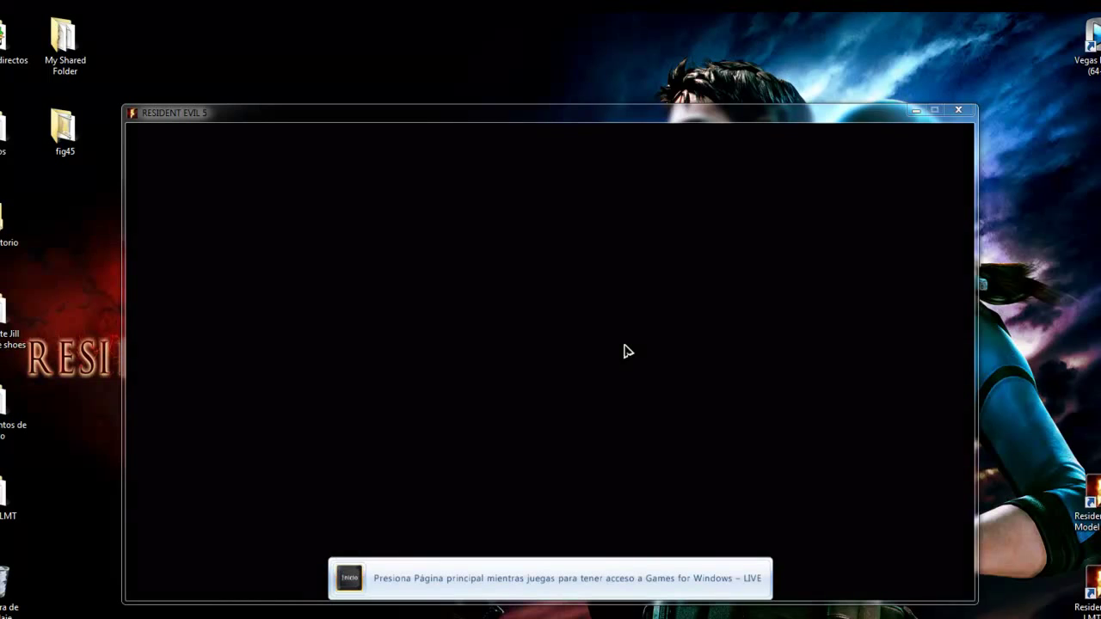
- Load the game and view figure Núm. 45 Jill (especial) under BIBLIOTECA > FIGURAS
key(Return)
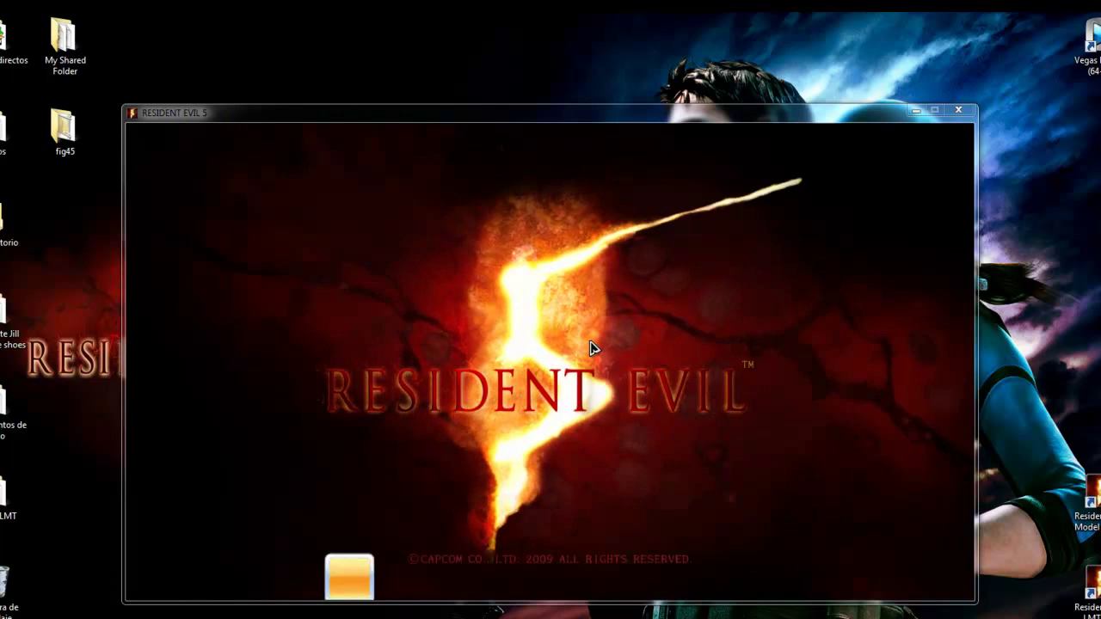
key(Return)
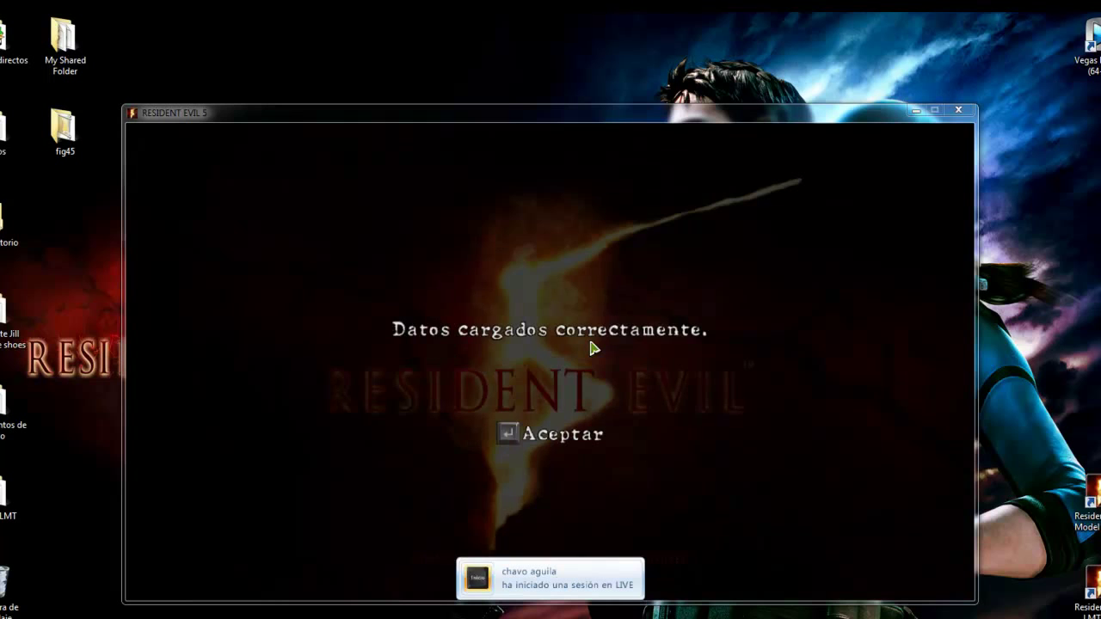
key(Return)
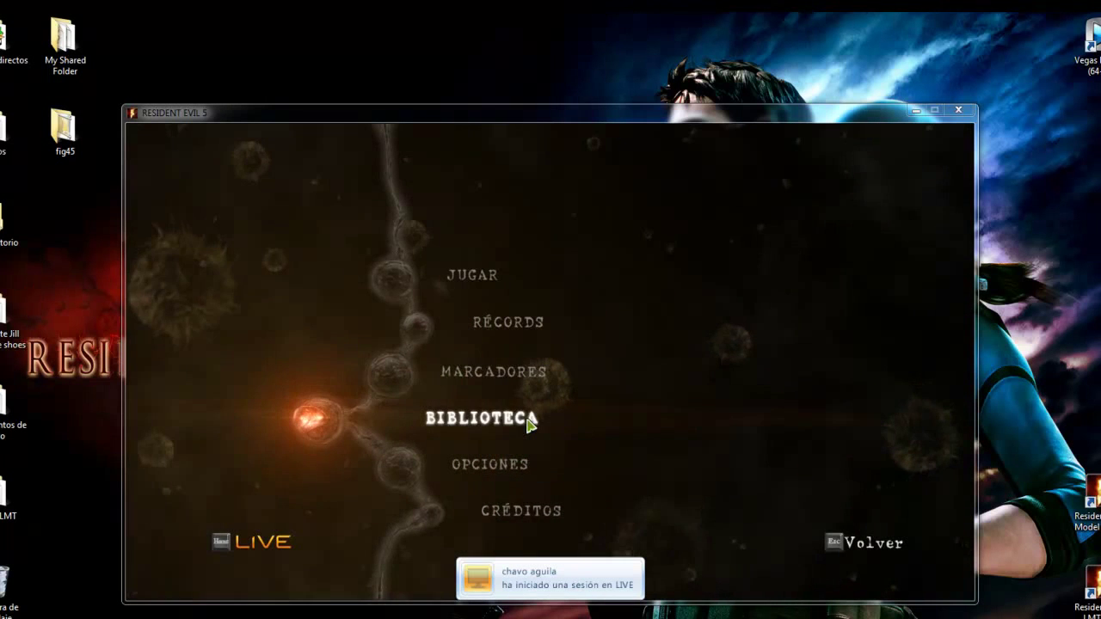
click(529, 414)
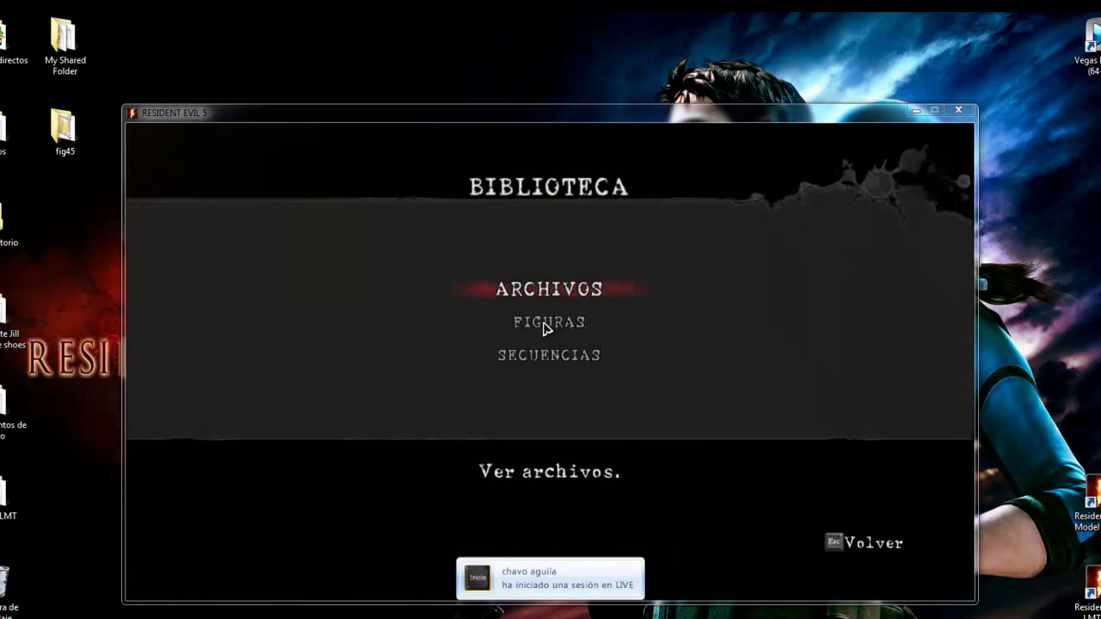
click(553, 325)
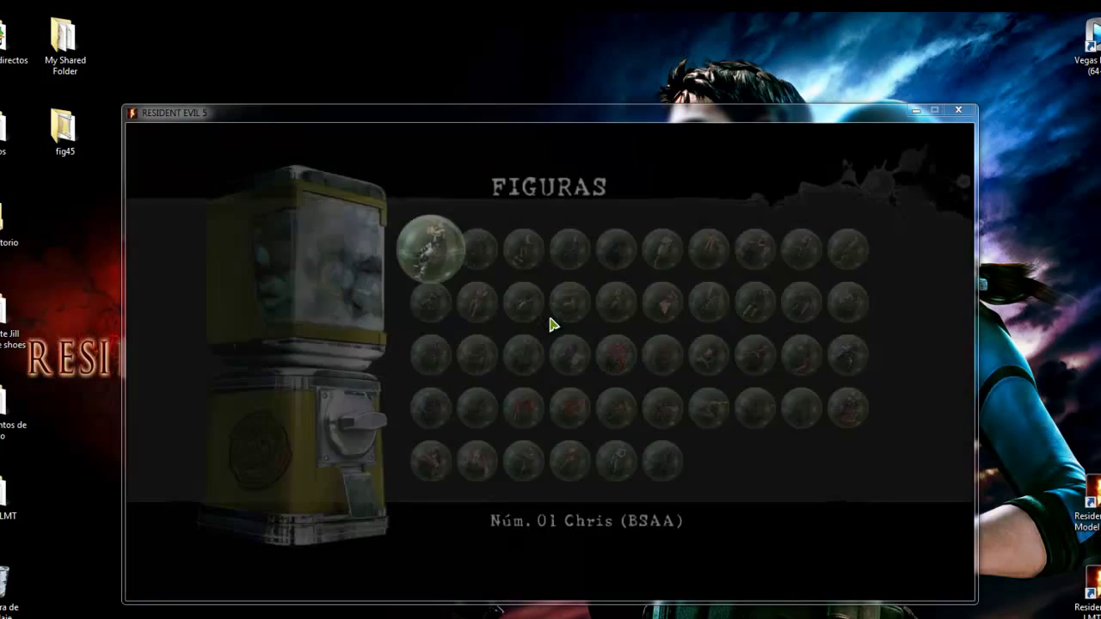
click(608, 461)
- Zoom in on Jill's boots and orbit to a side view of the red sneakers
scroll(559, 471, up, 3)
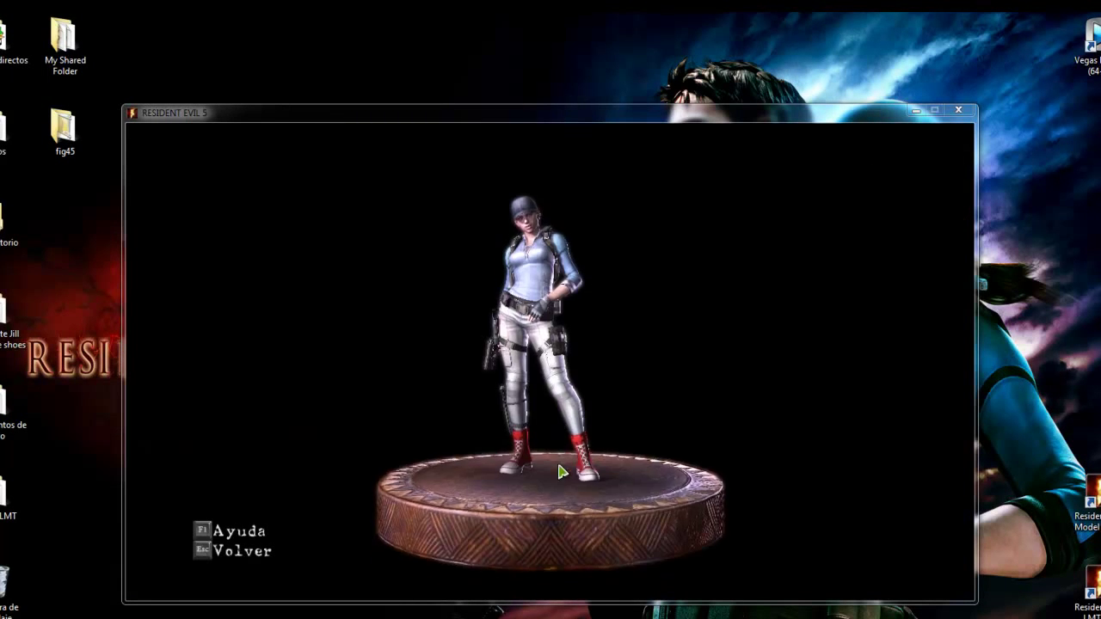
scroll(560, 456, up, 3)
scroll(560, 436, up, 3)
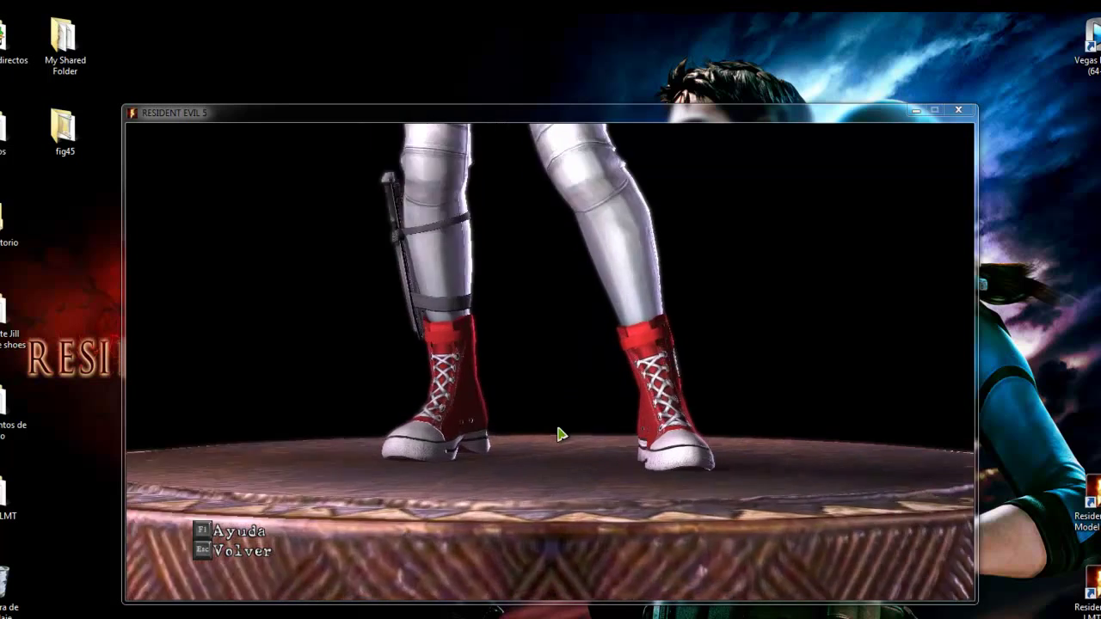
scroll(561, 426, up, 3)
mouse_move(560, 432)
mouse_down()
mouse_move(560, 453)
mouse_move(546, 456)
mouse_up()
mouse_move(387, 436)
mouse_down()
mouse_move(386, 420)
mouse_move(494, 436)
mouse_move(469, 462)
mouse_up()
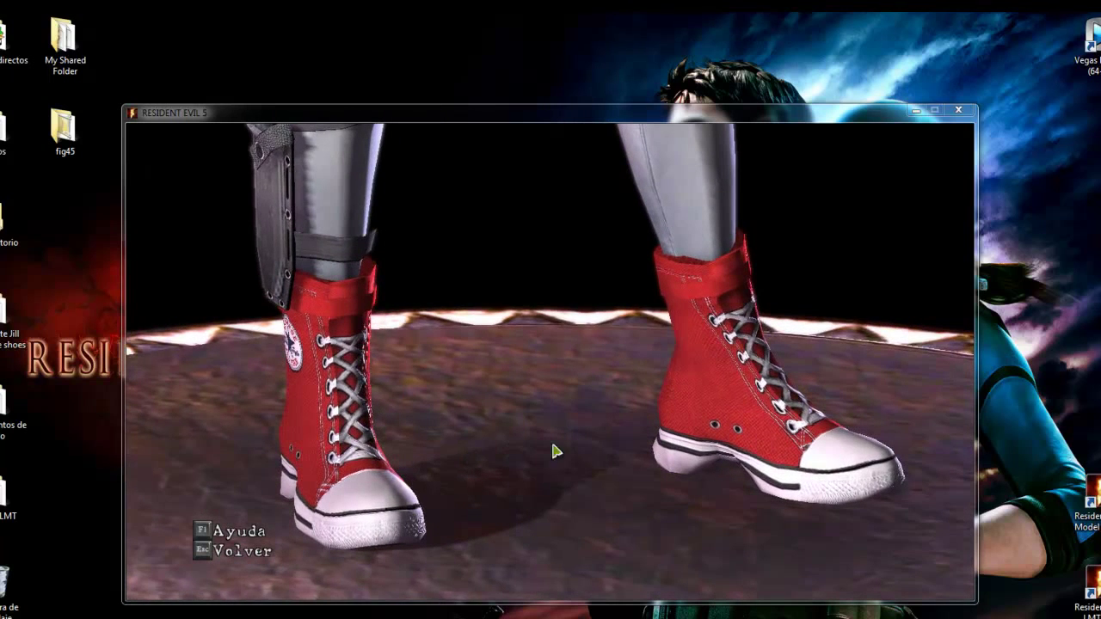
mouse_move(785, 469)
mouse_down()
mouse_move(625, 478)
mouse_move(618, 396)
mouse_up()
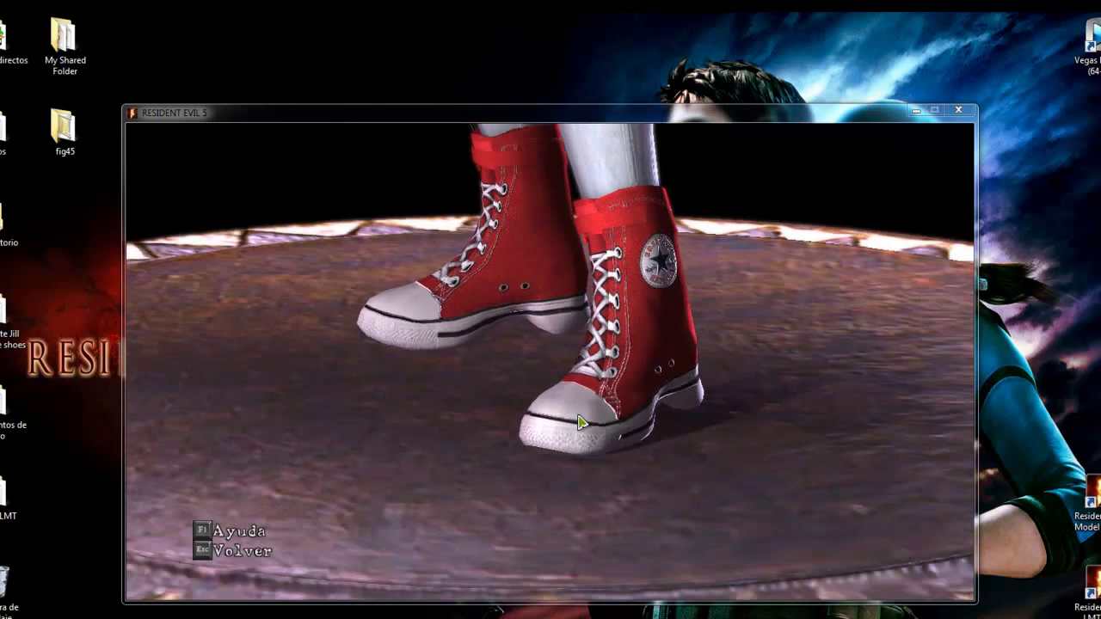
- Orbit around the red sneakers to inspect them from the front, behind and the logo side
scroll(617, 396, up, 5)
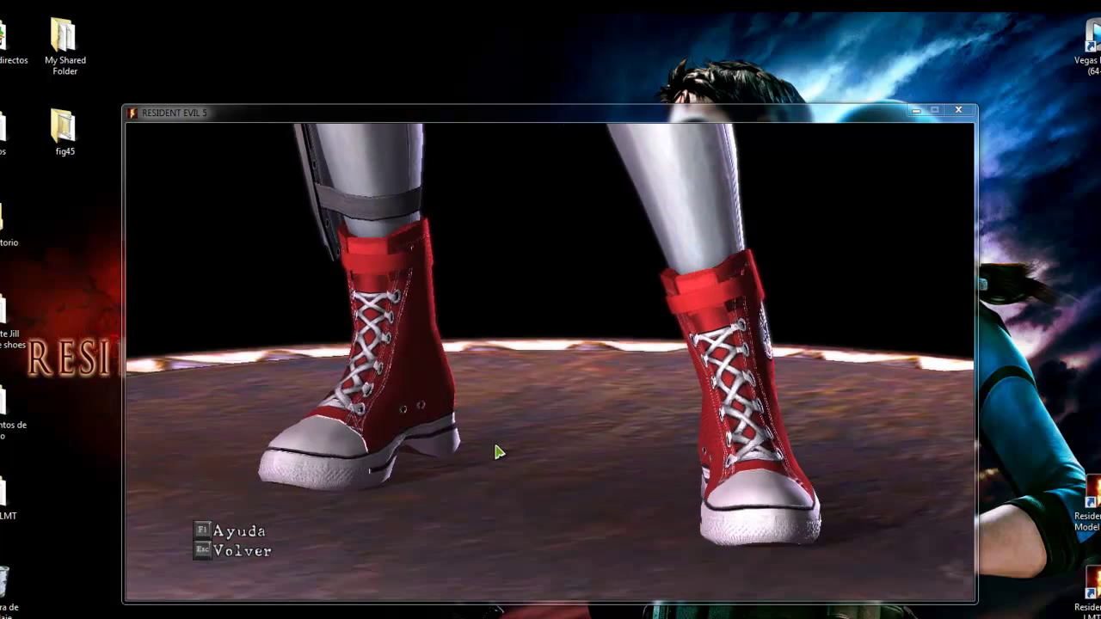
mouse_move(384, 438)
mouse_down()
mouse_move(479, 425)
mouse_move(423, 425)
mouse_move(440, 425)
mouse_up()
mouse_move(745, 462)
mouse_down()
mouse_move(534, 455)
mouse_move(573, 435)
mouse_move(656, 440)
mouse_move(478, 405)
mouse_up()
mouse_move(401, 425)
mouse_down()
mouse_move(511, 462)
mouse_move(582, 430)
mouse_move(680, 427)
mouse_up()
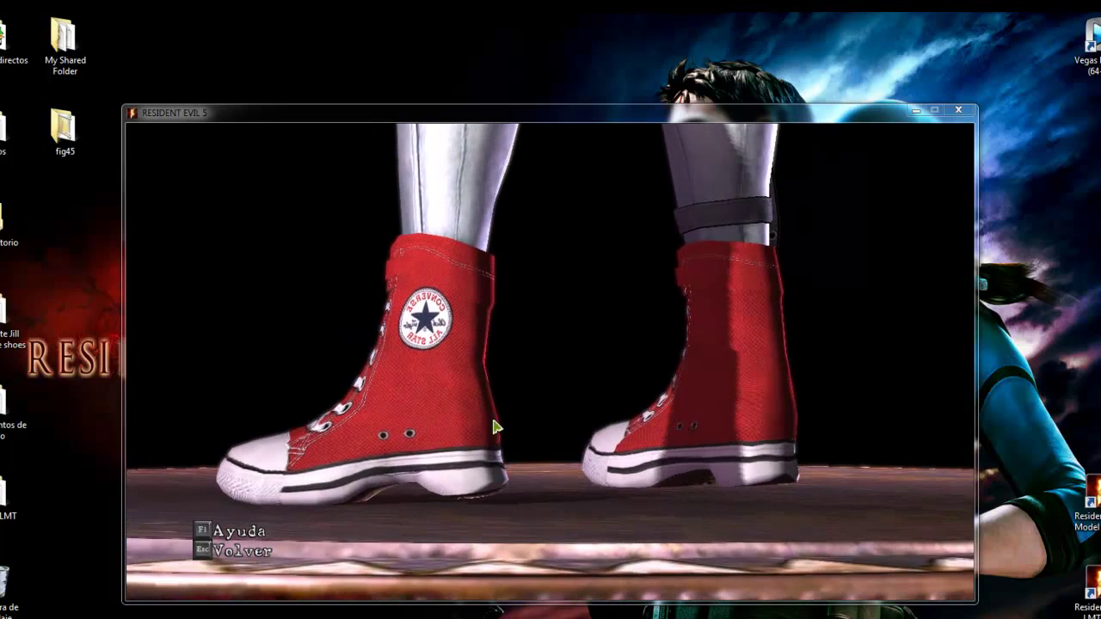
mouse_move(423, 425)
mouse_down()
mouse_move(453, 428)
mouse_move(342, 426)
mouse_move(562, 425)
mouse_up()
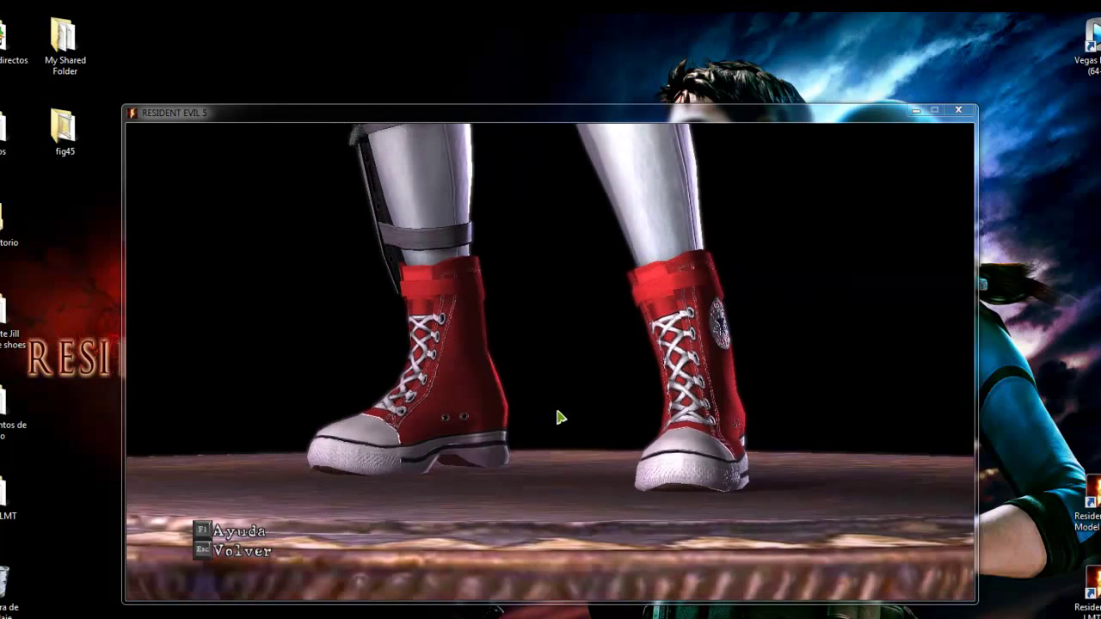
scroll(556, 418, down, 3)
- Back out of the figure viewer, Figuras gallery, Biblioteca and main menu to the title screen
key(Escape)
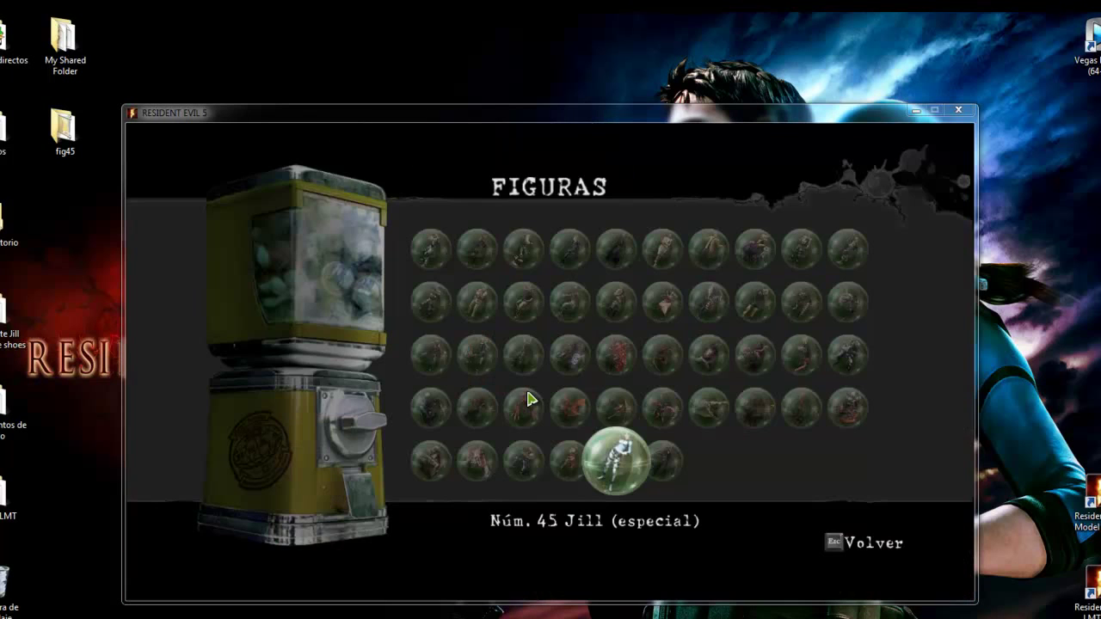
key(Escape)
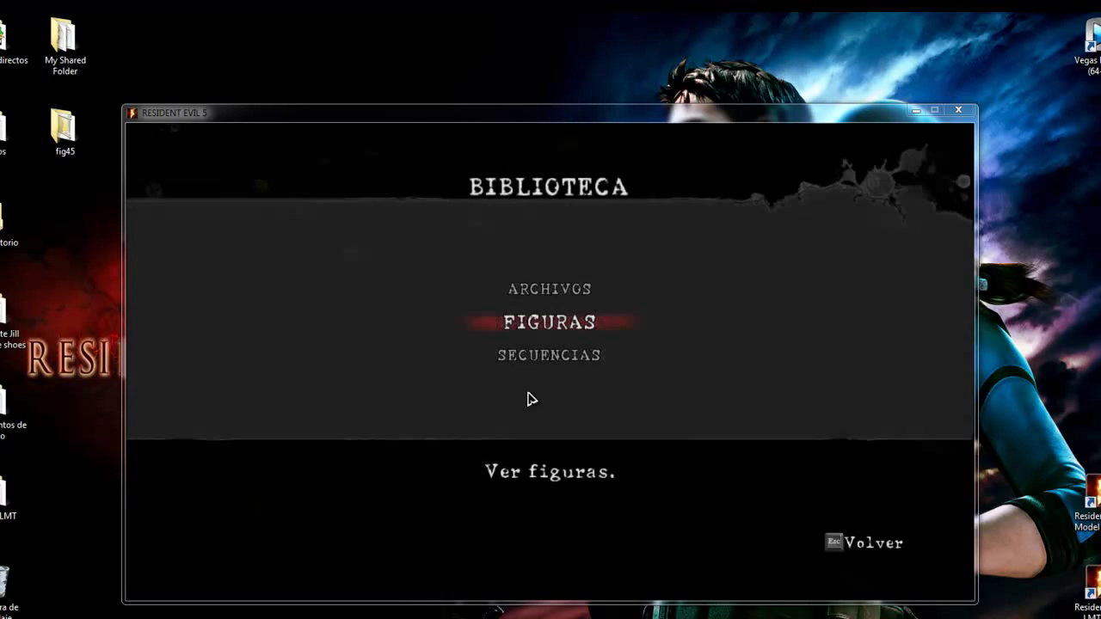
key(Escape)
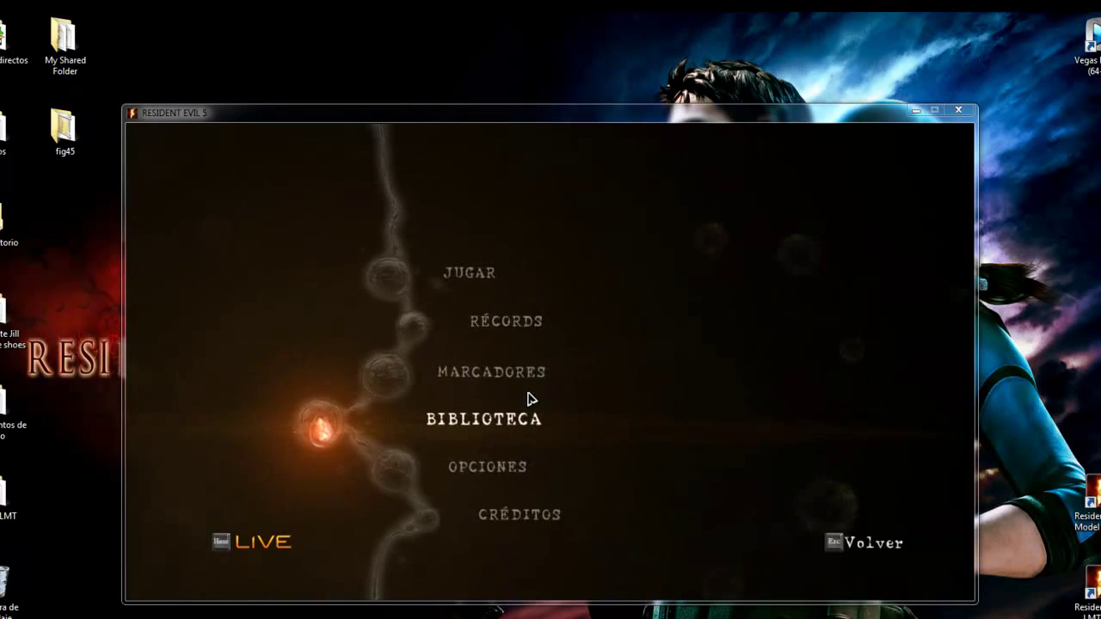
key(Escape)
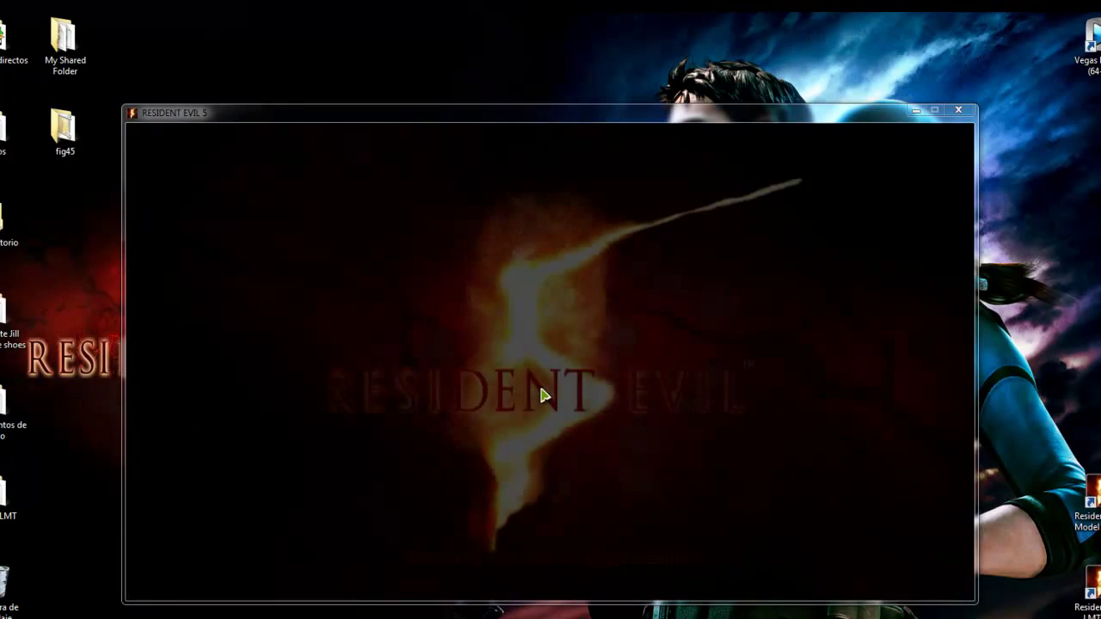